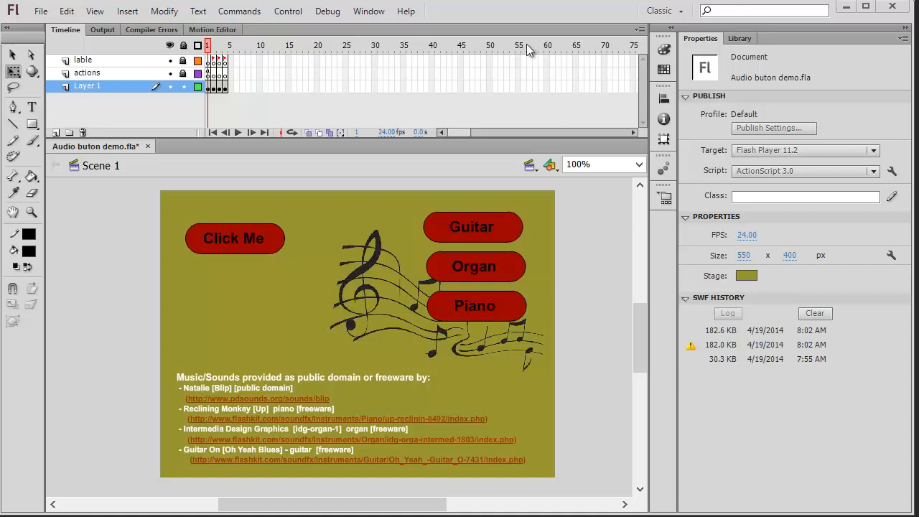
Step: Import blip.mp3, idg-orga-intermed-1803_hifi.mp3, Oh_Yeah_-Guitar_O-7431_hifi.mp3 and up-reclinin-8492_hifi.mp3 from the Music > Sound effects folder into the library
{"action": "left_click", "coordinate": [43, 12]}
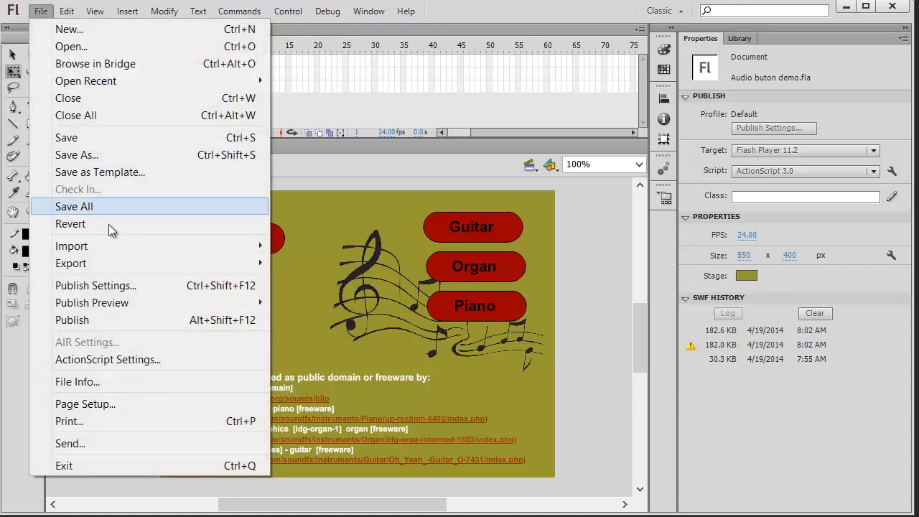
{"action": "mouse_move", "coordinate": [117, 246]}
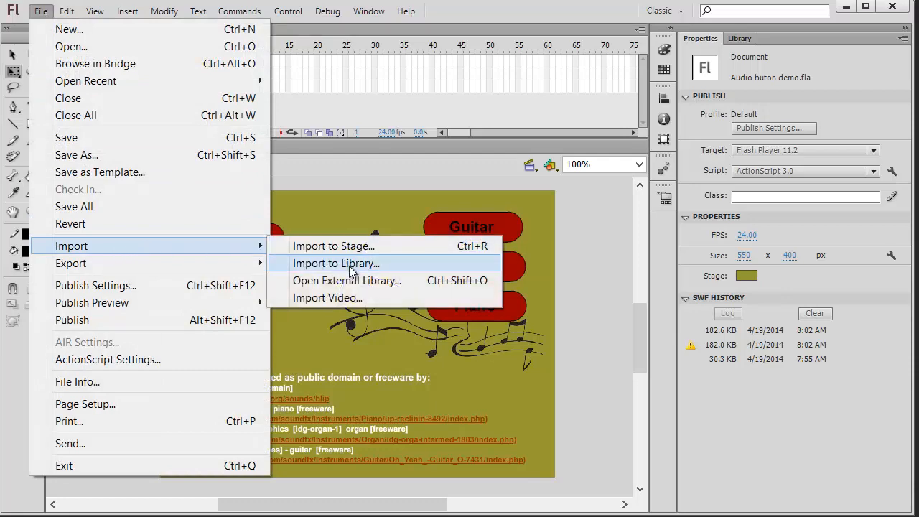
{"action": "left_click", "coordinate": [349, 265]}
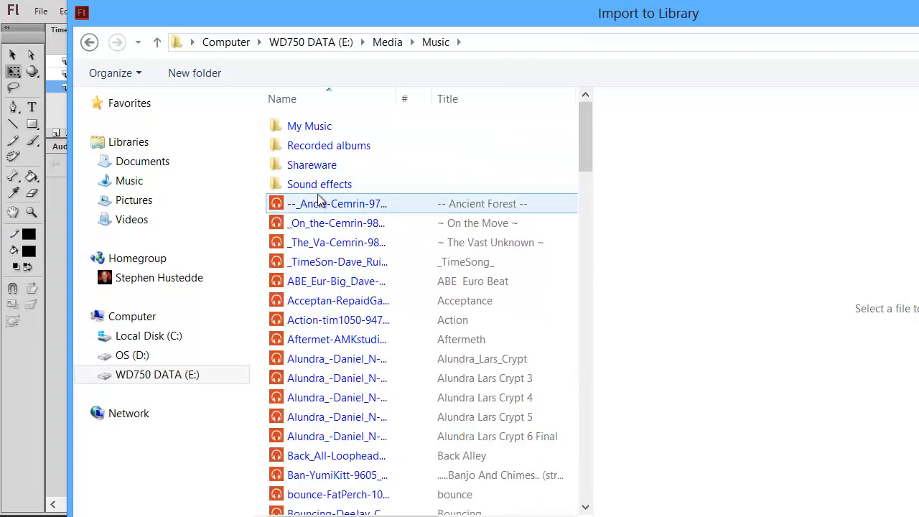
{"action": "left_click", "coordinate": [319, 190]}
{"action": "double_click", "coordinate": [317, 191]}
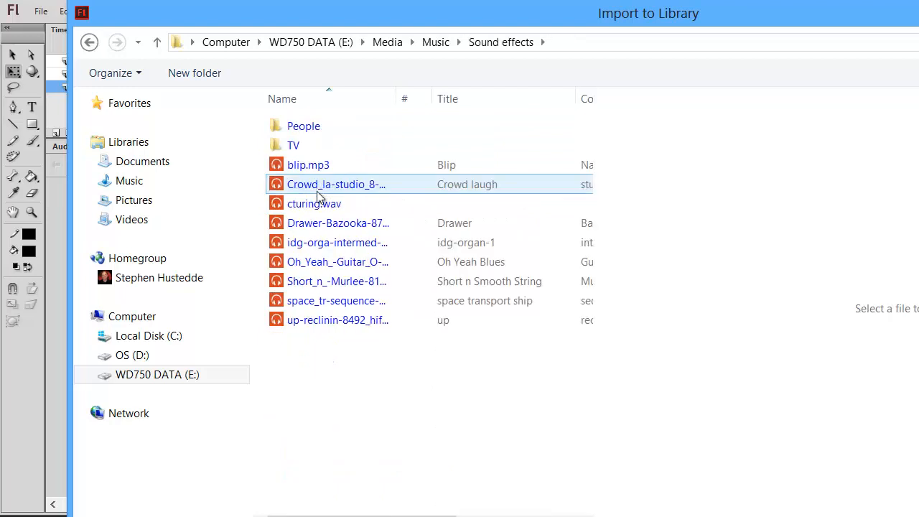
{"action": "left_click", "coordinate": [300, 166]}
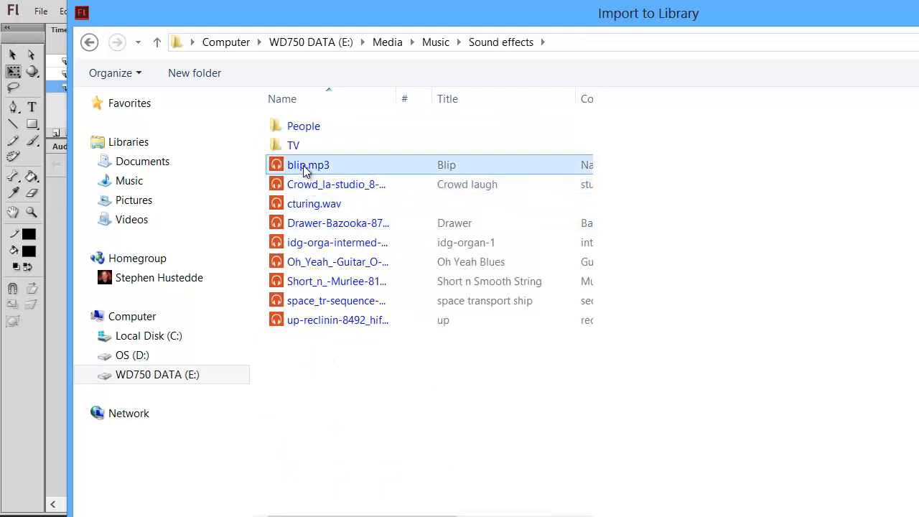
{"action": "left_click", "coordinate": [300, 165]}
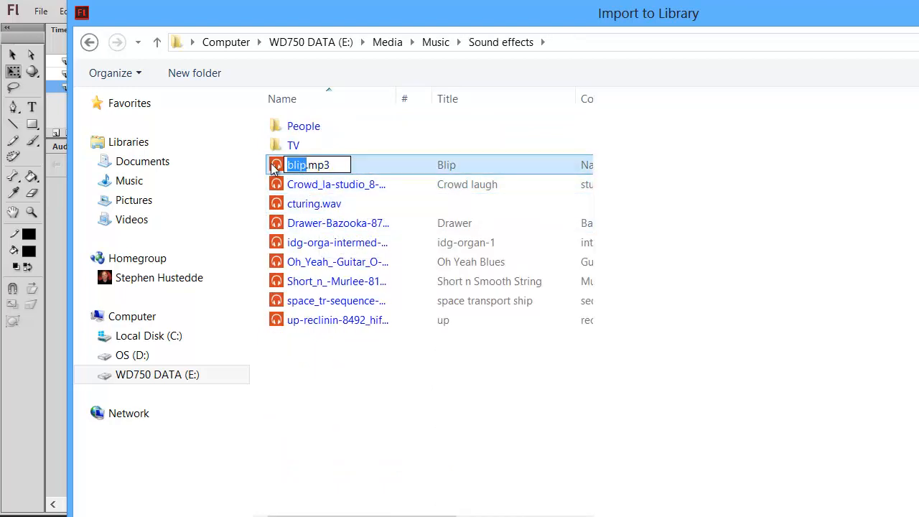
{"action": "left_click", "coordinate": [275, 164]}
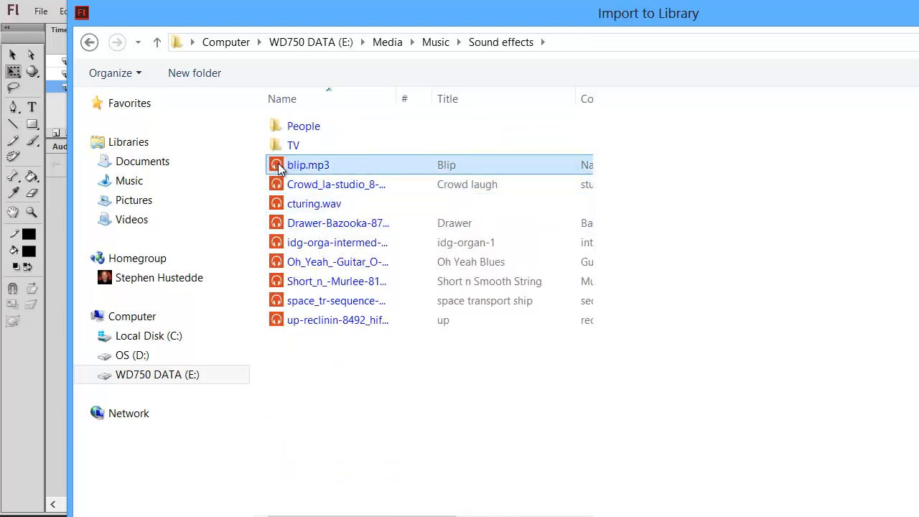
{"action": "left_click", "coordinate": [280, 243], "text": "ctrl"}
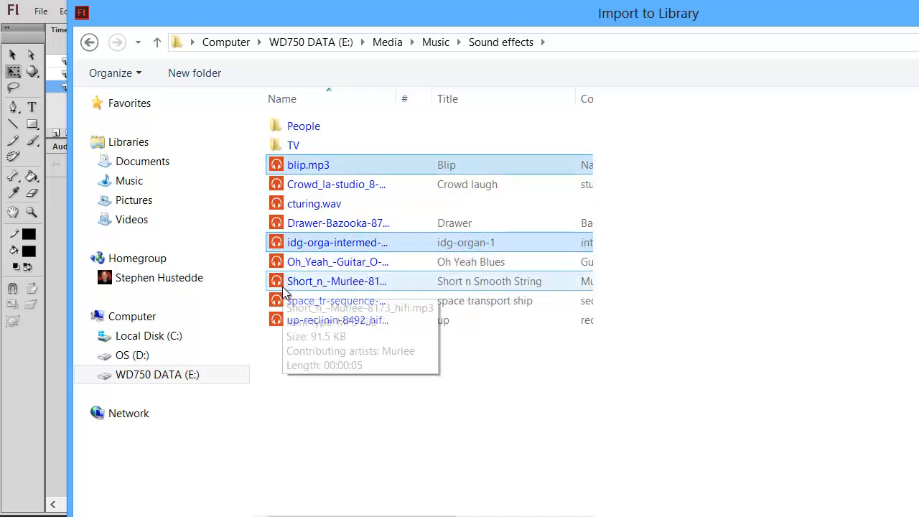
{"action": "left_click", "coordinate": [278, 262], "text": "ctrl"}
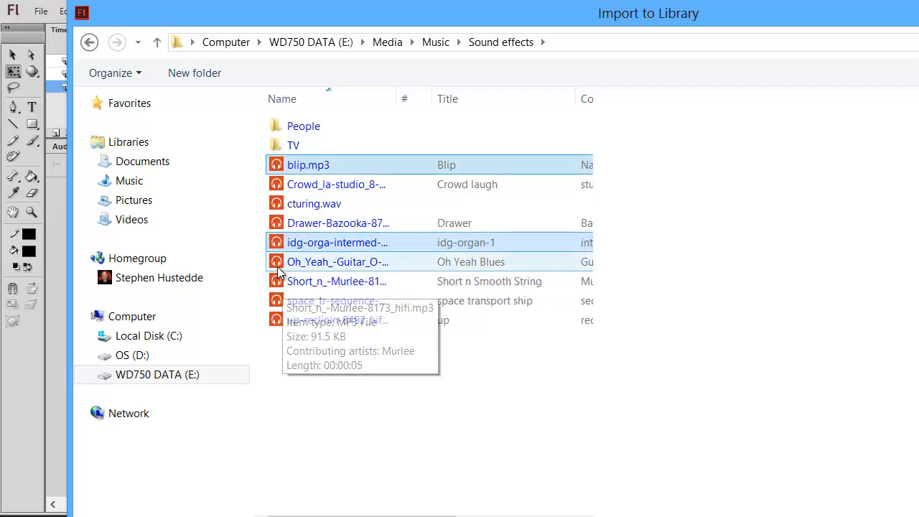
{"action": "left_click", "coordinate": [277, 321], "text": "ctrl"}
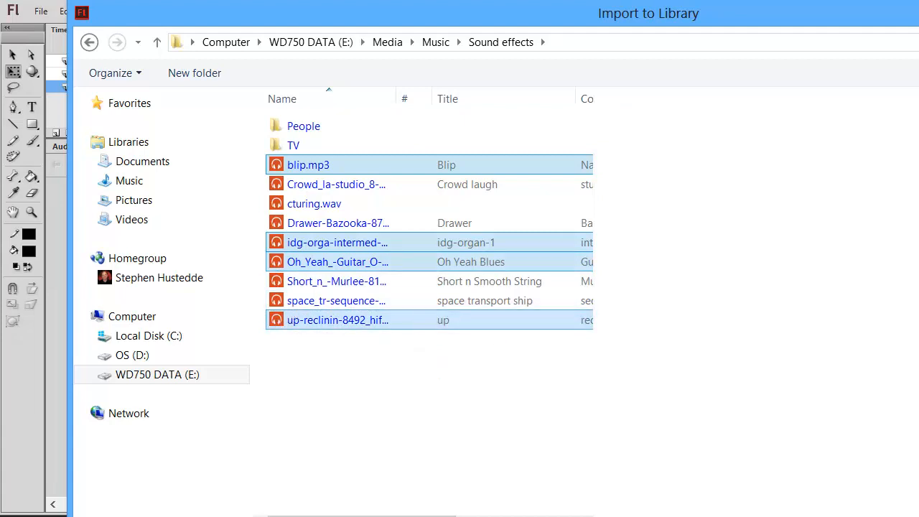
{"action": "key", "text": "Return"}
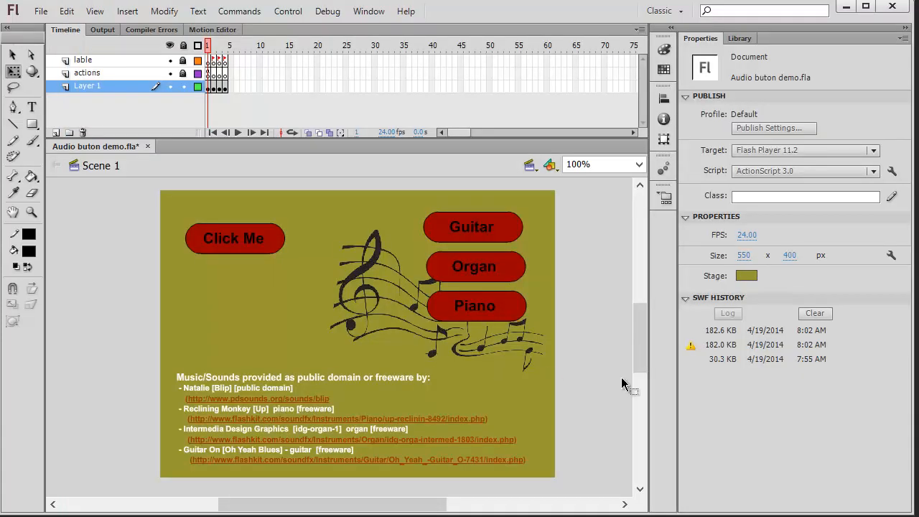
Step: Examine the waveform previews of the imported blip, organ, guitar and piano sounds in the document's library
{"action": "left_click", "coordinate": [740, 38]}
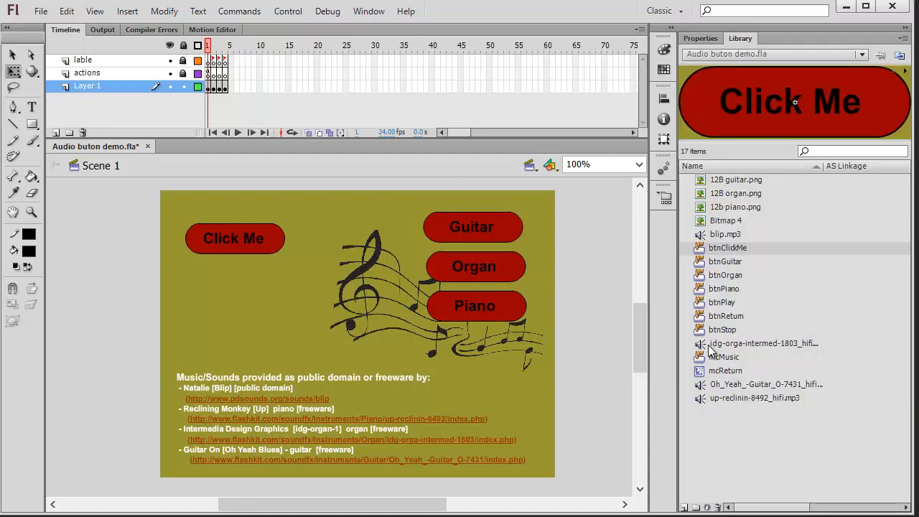
{"action": "left_click", "coordinate": [714, 345]}
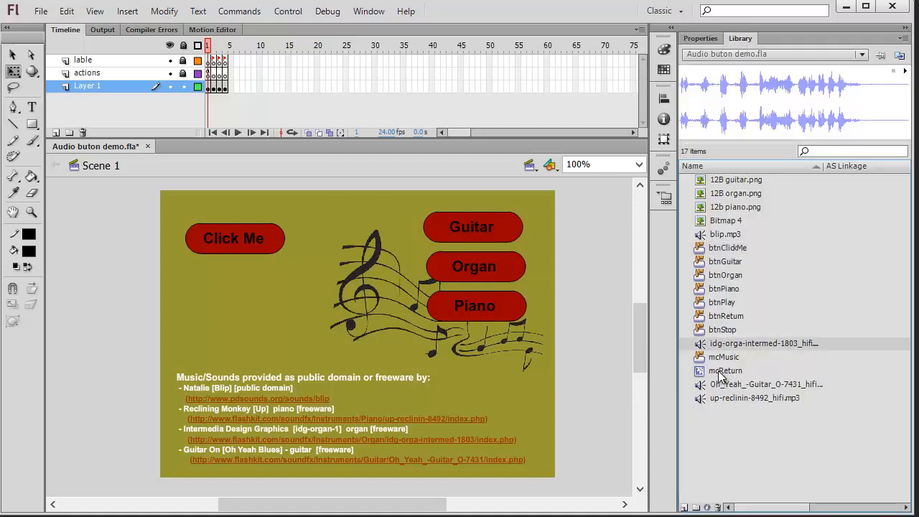
{"action": "left_click", "coordinate": [728, 236]}
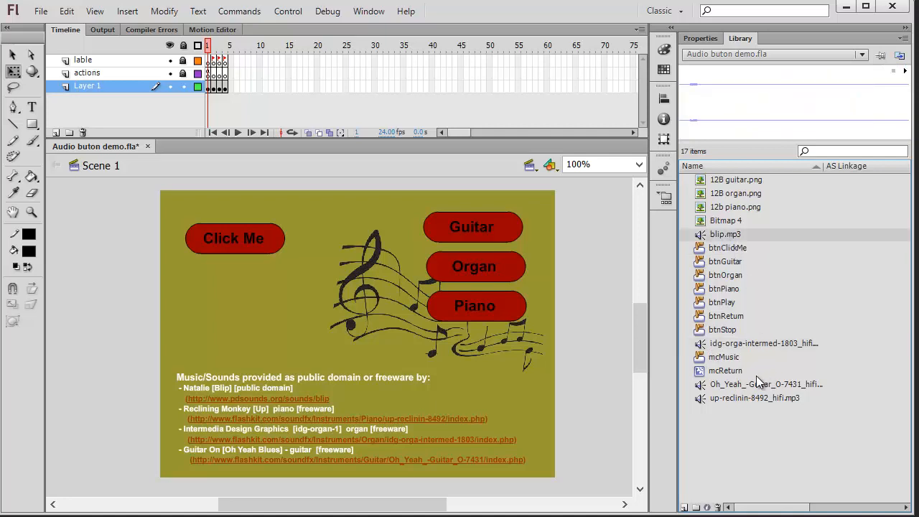
{"action": "left_click", "coordinate": [731, 347]}
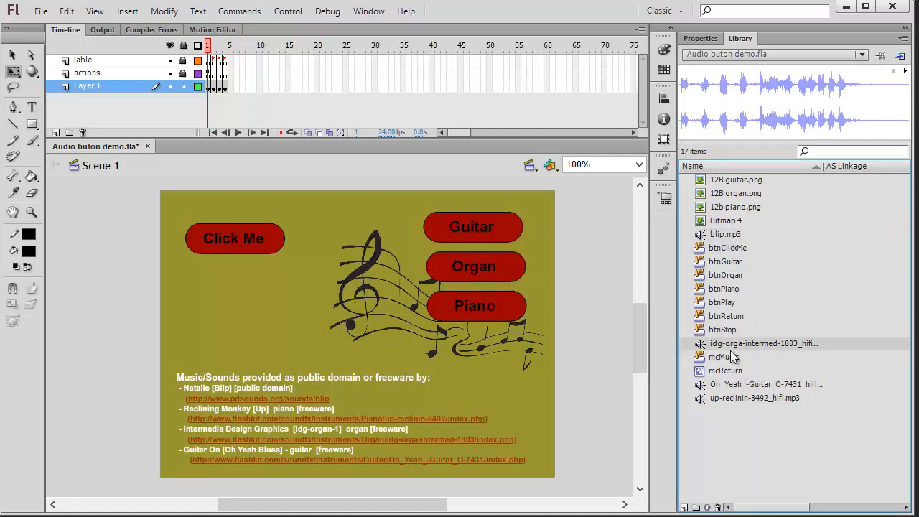
{"action": "left_click", "coordinate": [741, 386]}
{"action": "left_click", "coordinate": [740, 399]}
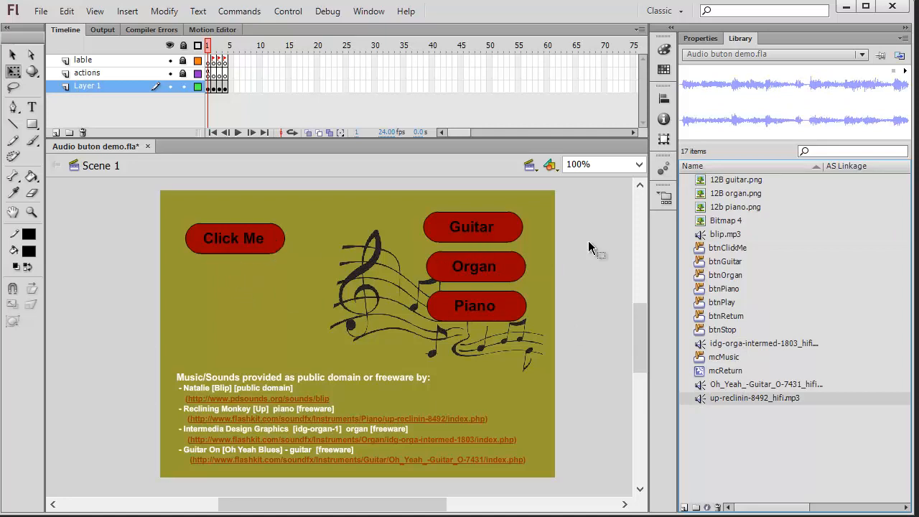
Step: Open the Click Me button symbol for editing and add a layer named sounds beneath Layer 1
{"action": "left_click", "coordinate": [240, 245]}
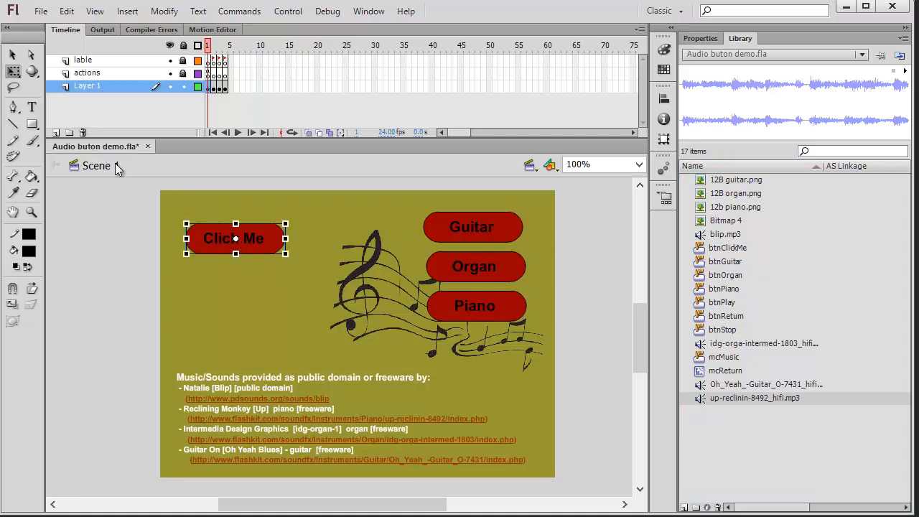
{"action": "double_click", "coordinate": [260, 243]}
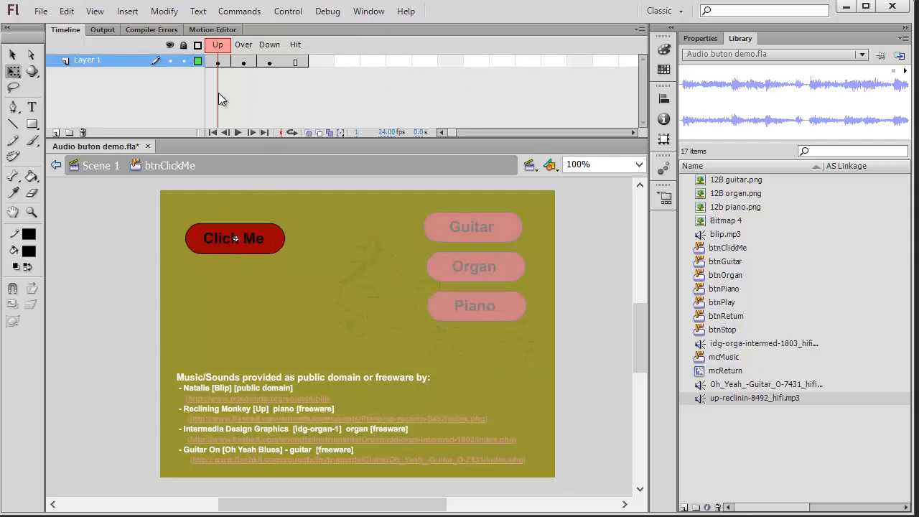
{"action": "left_click", "coordinate": [55, 133]}
{"action": "left_click_drag", "start_coordinate": [88, 61], "coordinate": [97, 89]}
{"action": "double_click", "coordinate": [94, 72]}
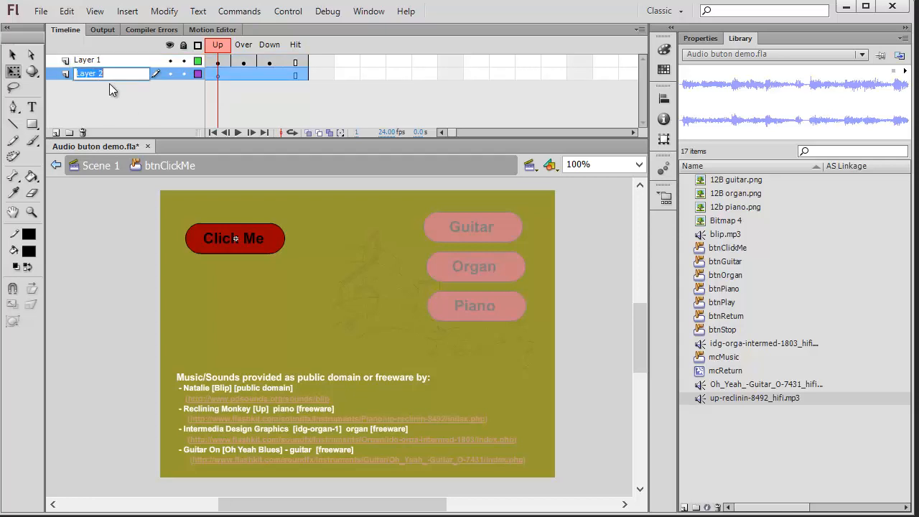
{"action": "type", "text": "sounds"}
Step: Insert a keyframe in the Down state of the sounds layer
{"action": "left_click", "coordinate": [276, 75]}
{"action": "right_click", "coordinate": [275, 75]}
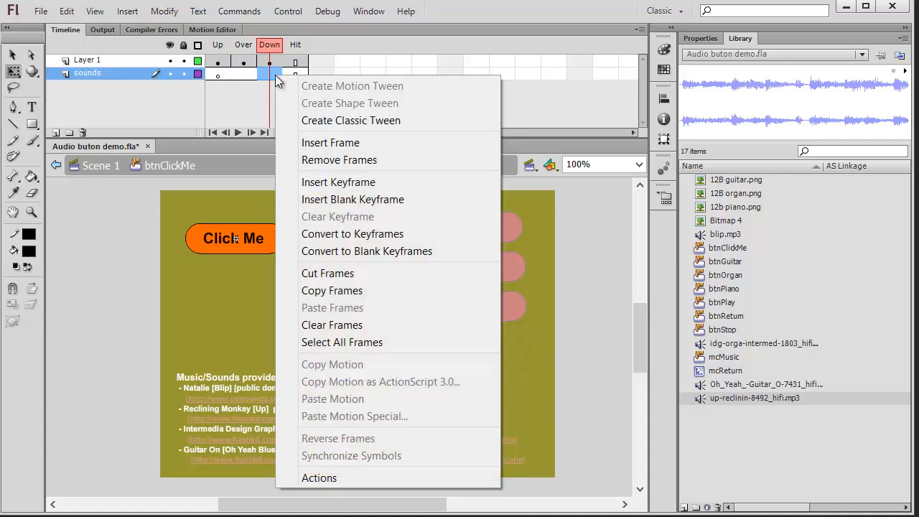
{"action": "left_click", "coordinate": [351, 188]}
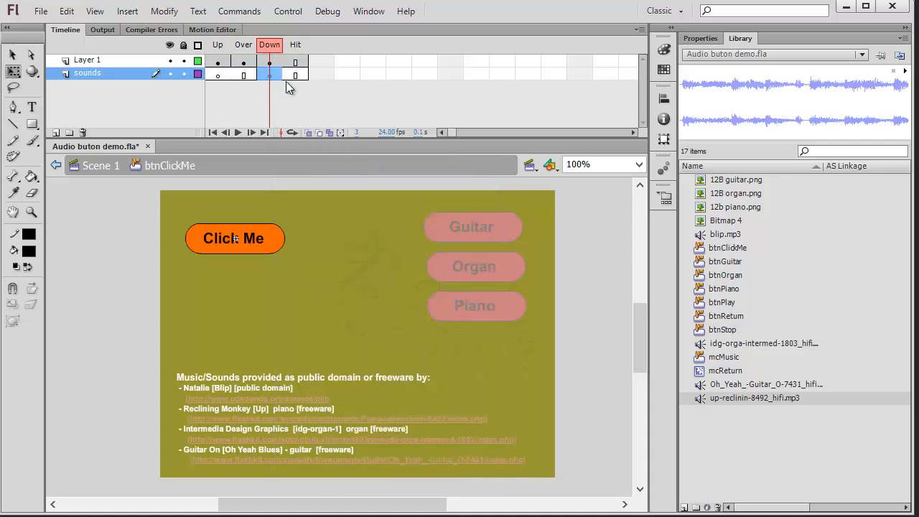
Step: Save the document and assign blip.mp3 to the Down keyframe of the sounds layer with Start sync
{"action": "left_click", "coordinate": [700, 38]}
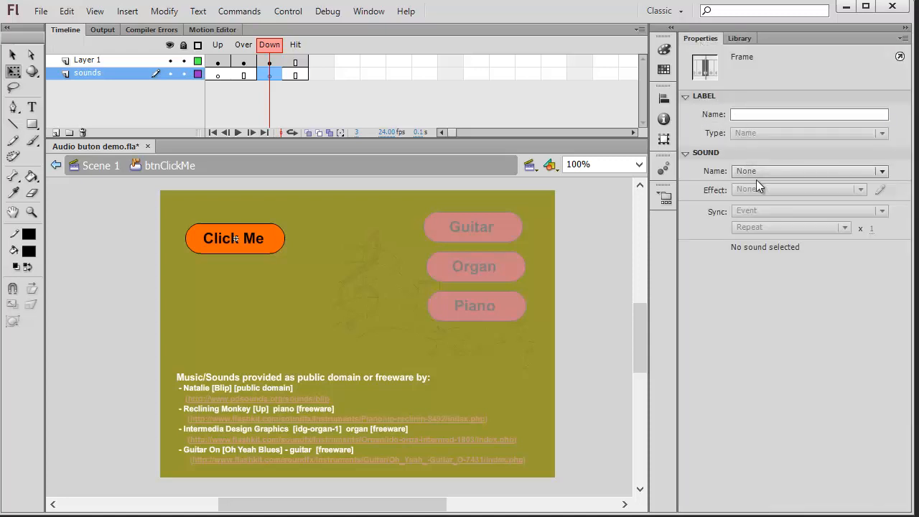
{"action": "key", "text": "ctrl+s"}
{"action": "left_click", "coordinate": [882, 176]}
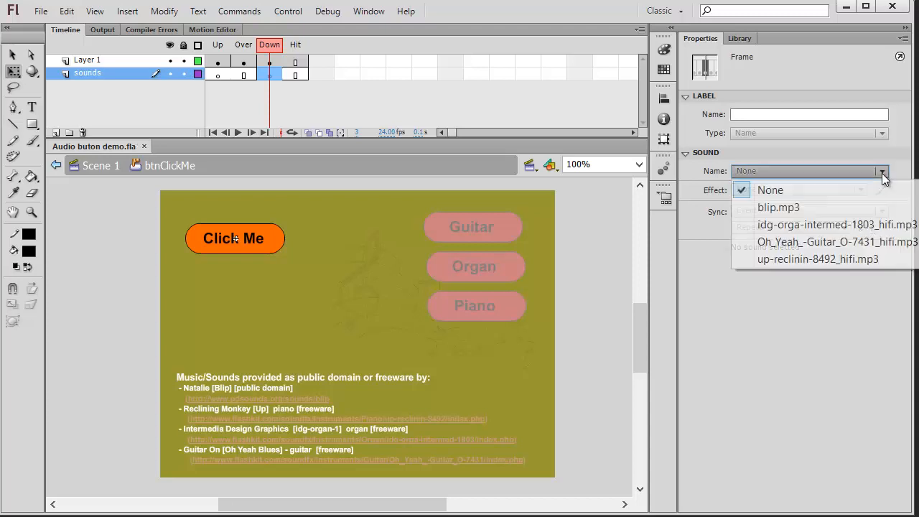
{"action": "left_click", "coordinate": [776, 209]}
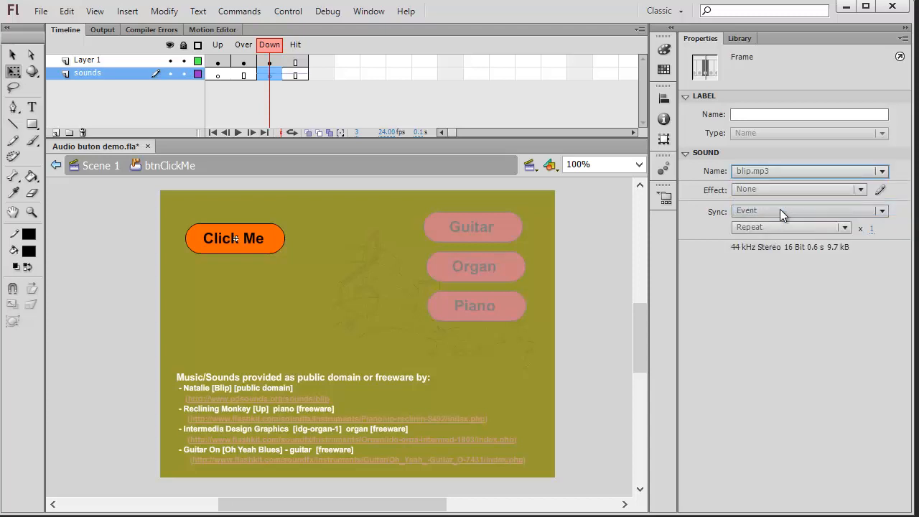
{"action": "left_click", "coordinate": [882, 210]}
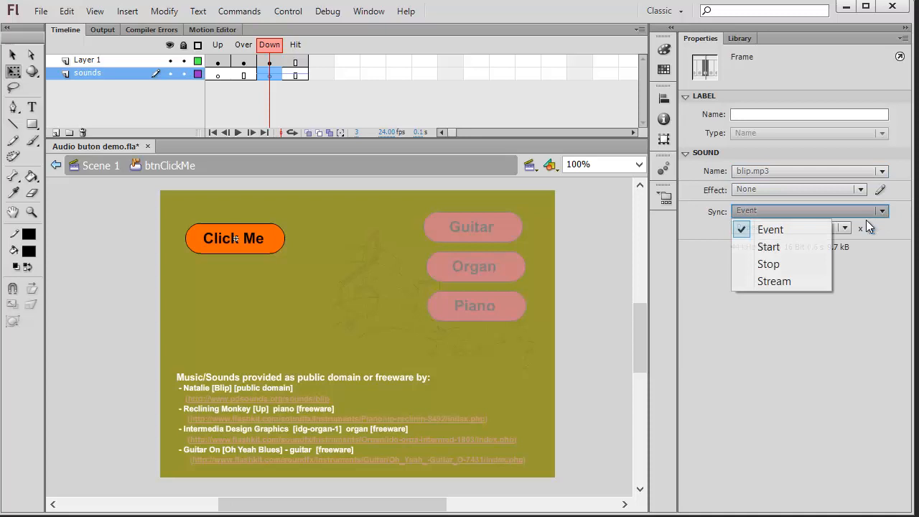
{"action": "left_click", "coordinate": [768, 248]}
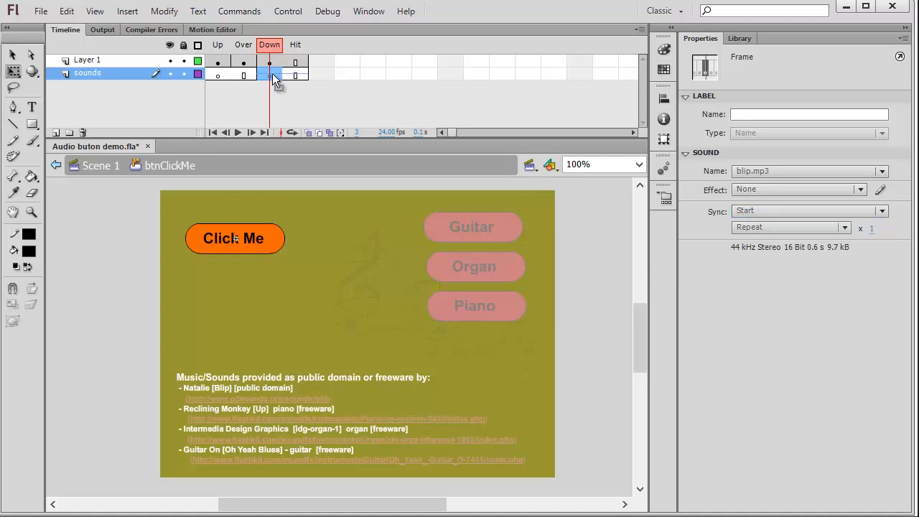
Step: Test the movie in Flash Professional, try the Click Me button's sound, and close the preview
{"action": "left_click", "coordinate": [289, 15]}
{"action": "mouse_move", "coordinate": [330, 128]}
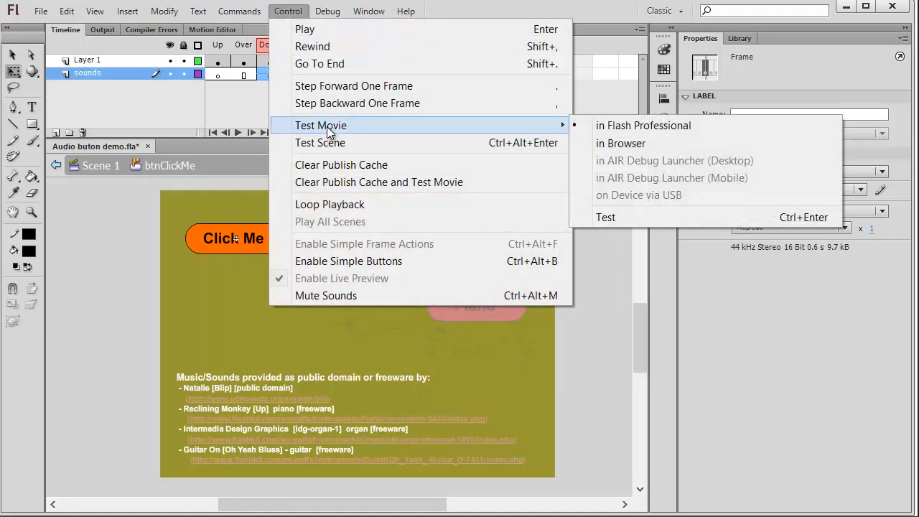
{"action": "left_click", "coordinate": [640, 133]}
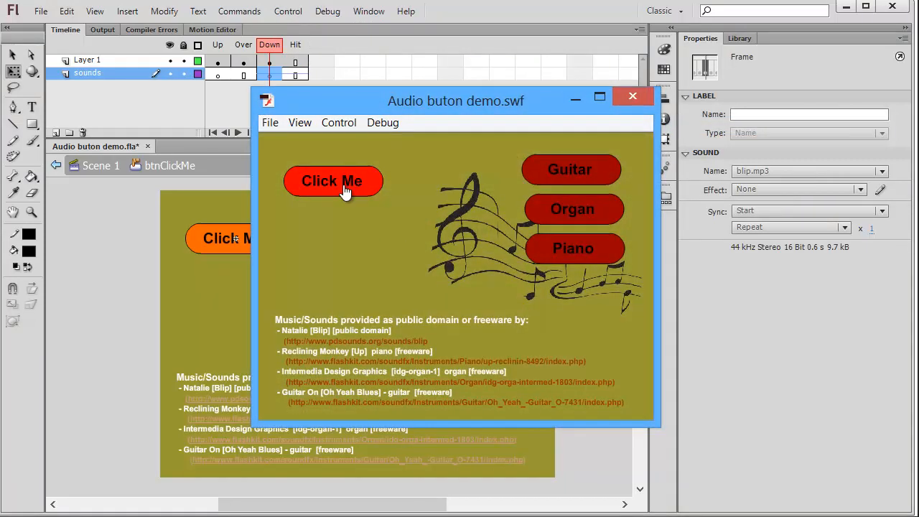
{"action": "left_click", "coordinate": [346, 191]}
{"action": "left_click", "coordinate": [345, 191]}
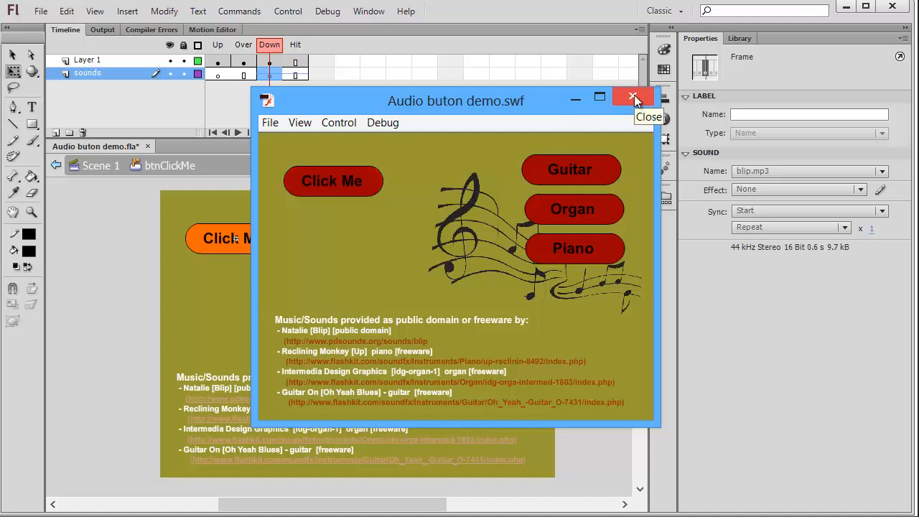
{"action": "left_click", "coordinate": [634, 95]}
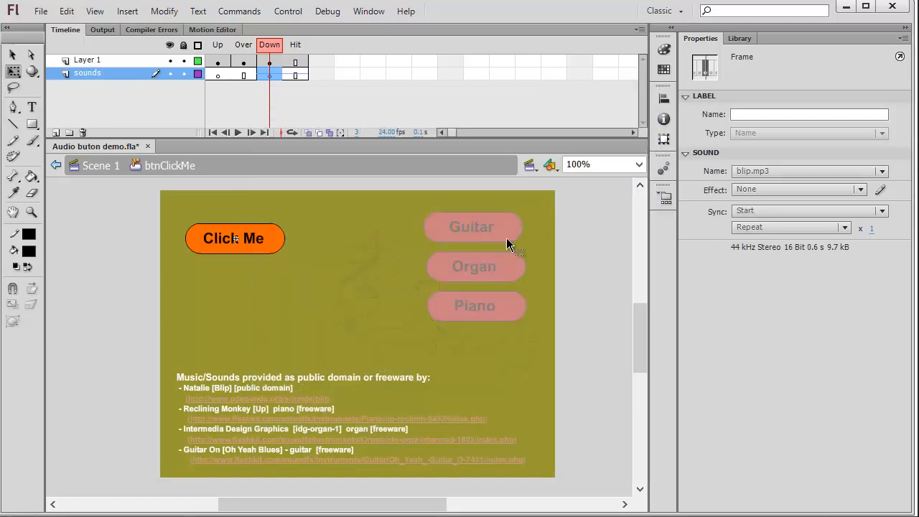
Step: Return to Scene 1, open the Guitar button symbol for editing, and add a layer named sounds beneath Layer 1
{"action": "left_click", "coordinate": [97, 166]}
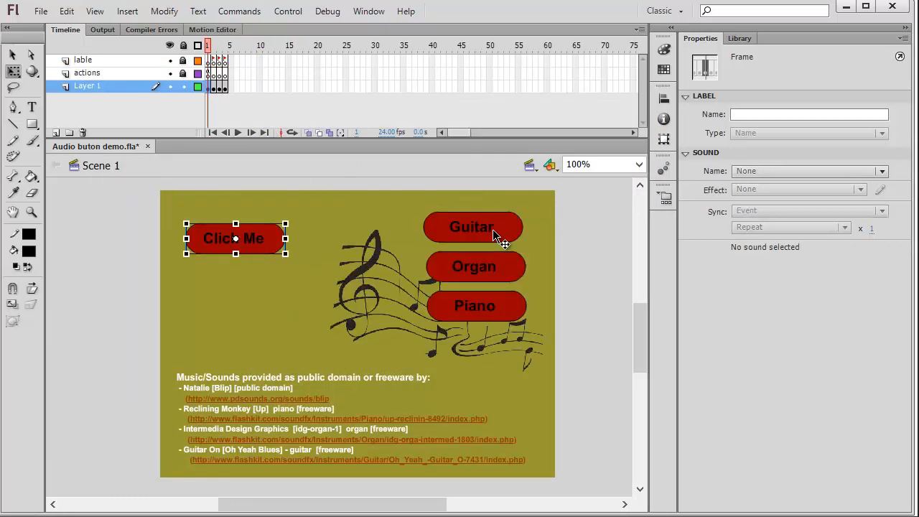
{"action": "left_click", "coordinate": [479, 231]}
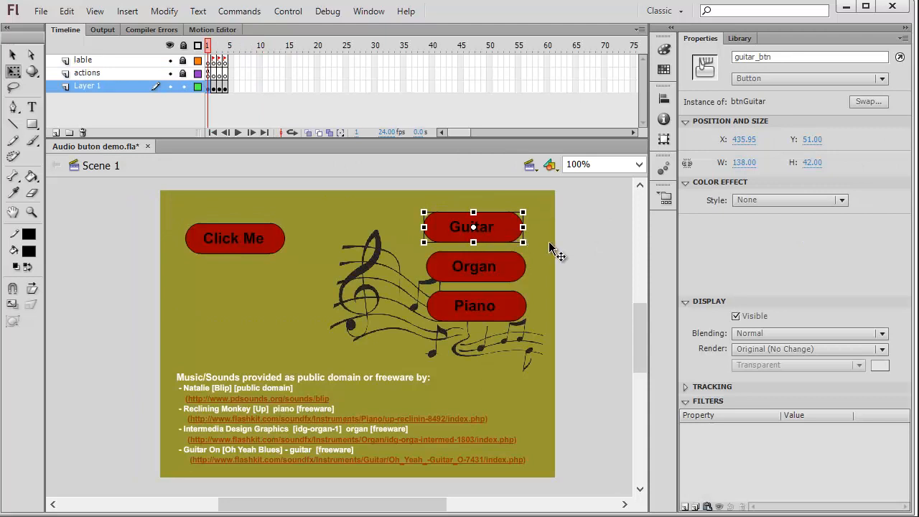
{"action": "double_click", "coordinate": [493, 235]}
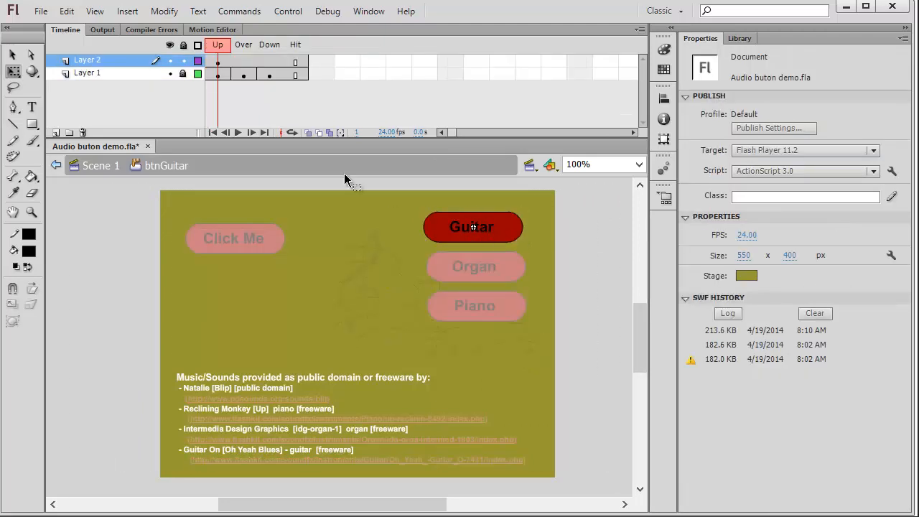
{"action": "left_click", "coordinate": [56, 132]}
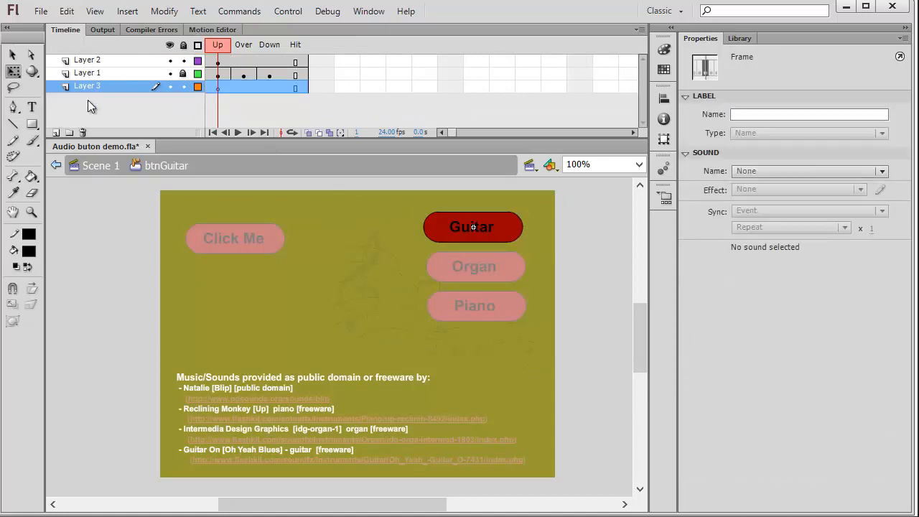
{"action": "key", "text": "u"}
{"action": "key", "text": "s"}
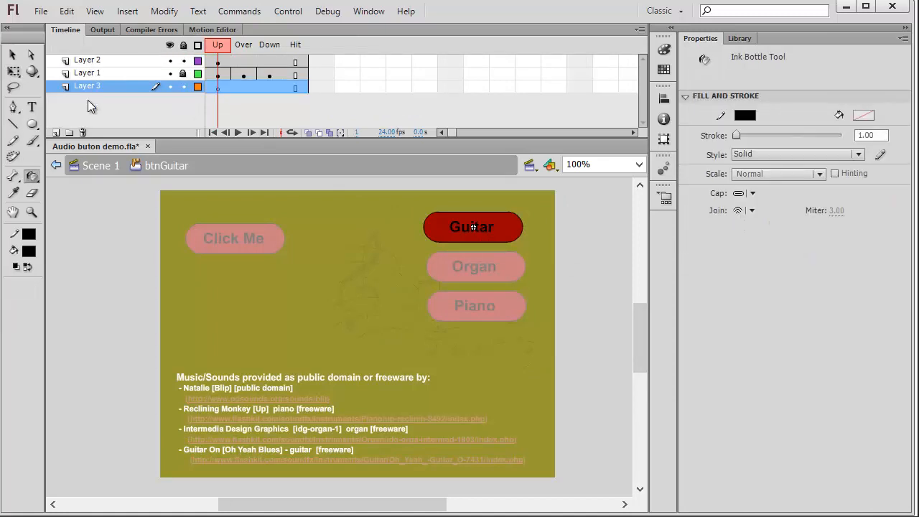
{"action": "left_click", "coordinate": [94, 87]}
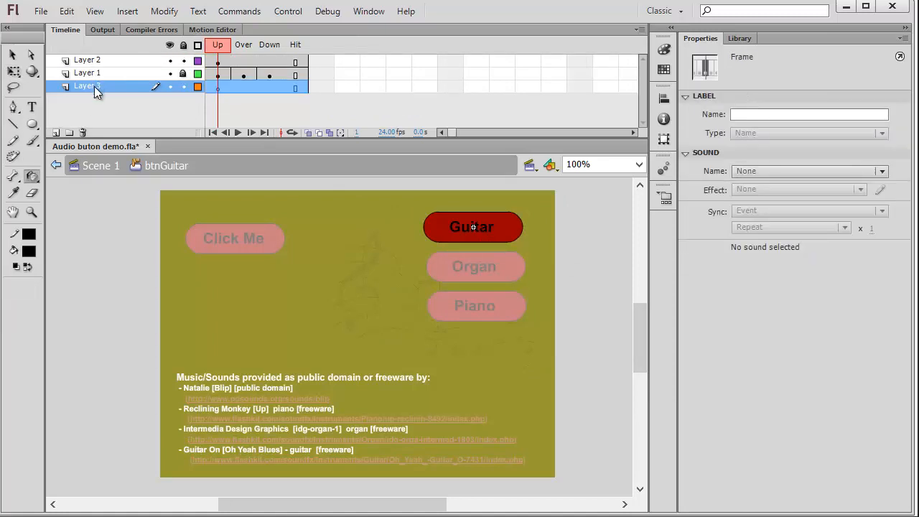
{"action": "double_click", "coordinate": [108, 87]}
{"action": "type", "text": "soun"}
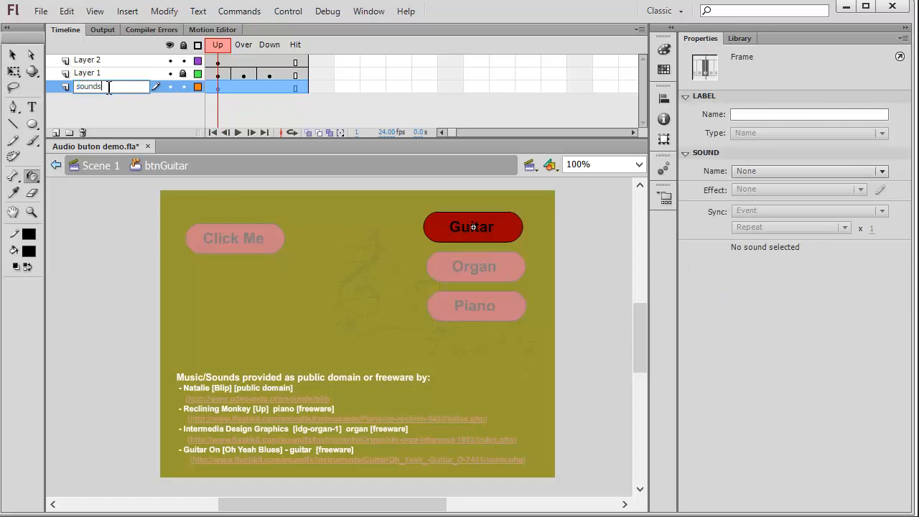
{"action": "type", "text": "ds"}
Step: Insert a keyframe in the Down state of the sounds layer and assign it Oh_Yeah_-Guitar_O-7431_hifi.mp3 with Start sync
{"action": "right_click", "coordinate": [269, 87]}
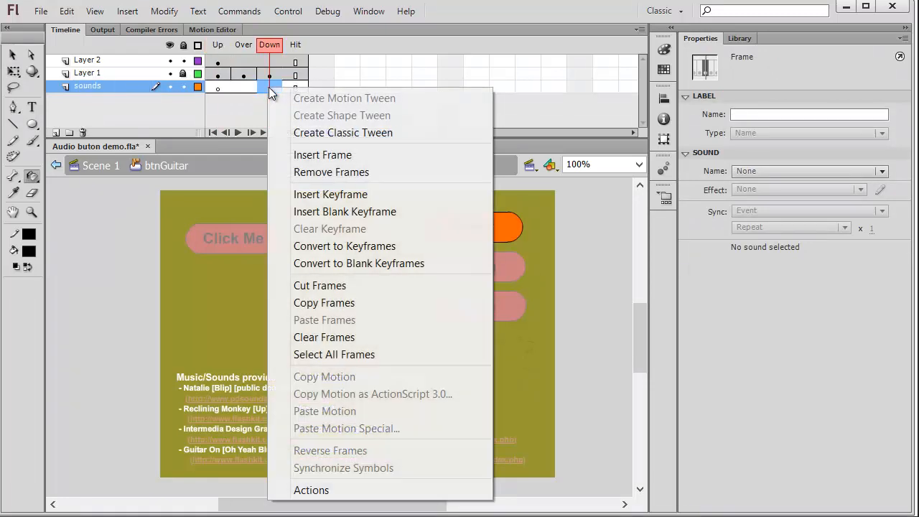
{"action": "left_click", "coordinate": [330, 195]}
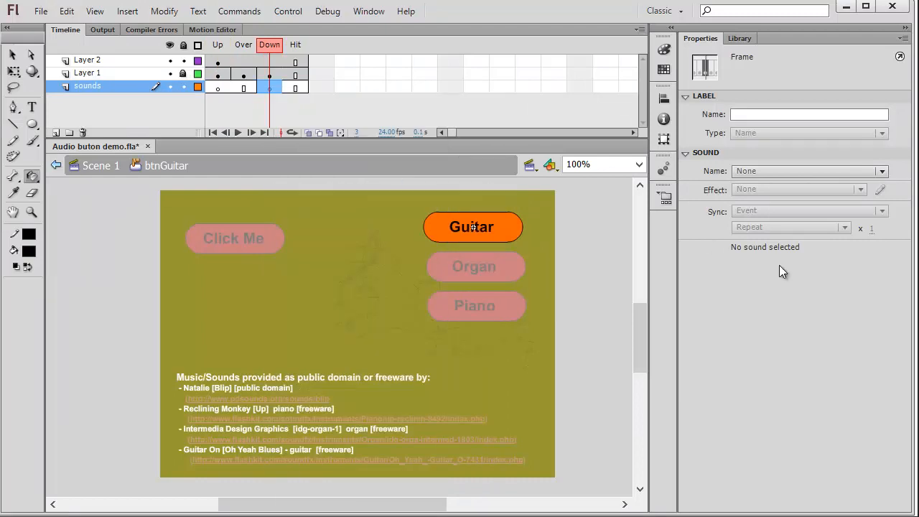
{"action": "left_click", "coordinate": [882, 172]}
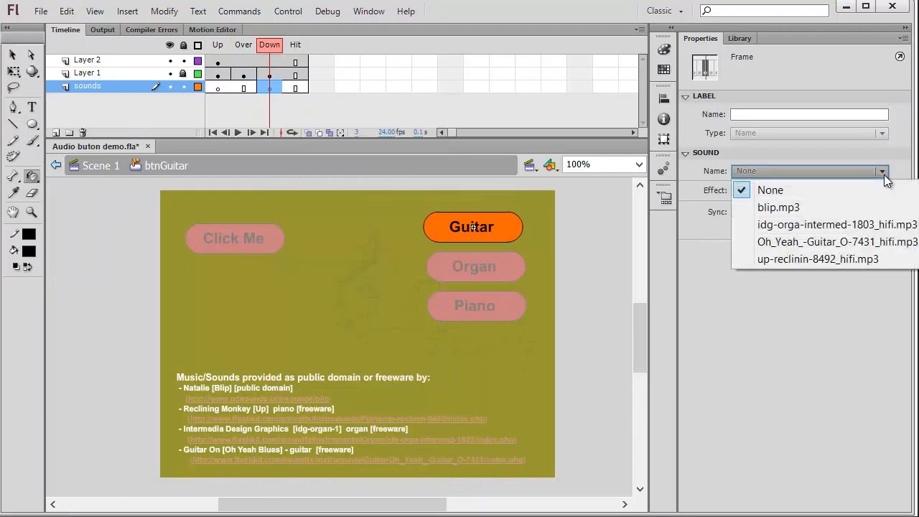
{"action": "left_click", "coordinate": [864, 242]}
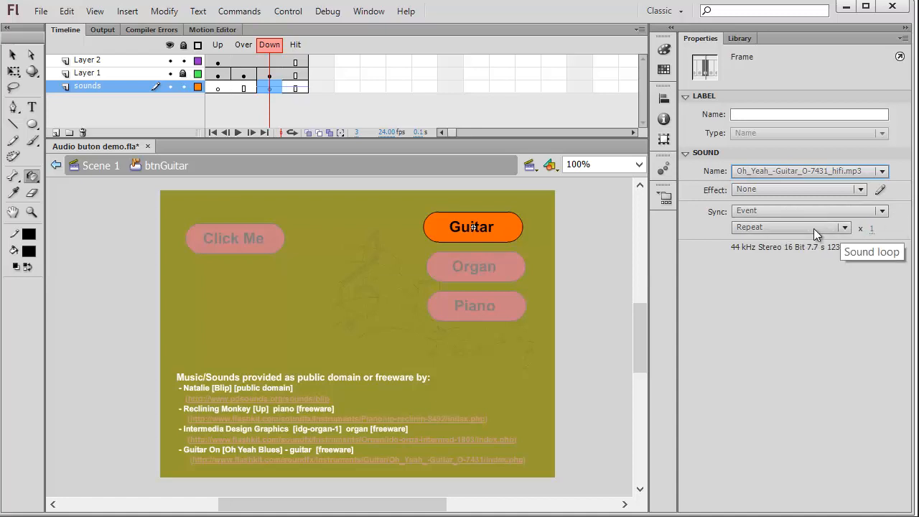
{"action": "left_click", "coordinate": [871, 230]}
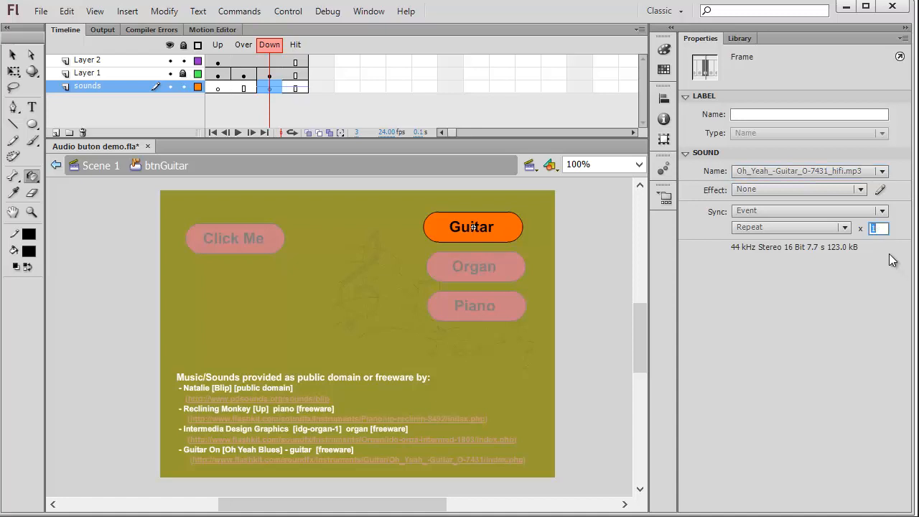
{"action": "left_click", "coordinate": [883, 212]}
{"action": "left_click", "coordinate": [780, 247]}
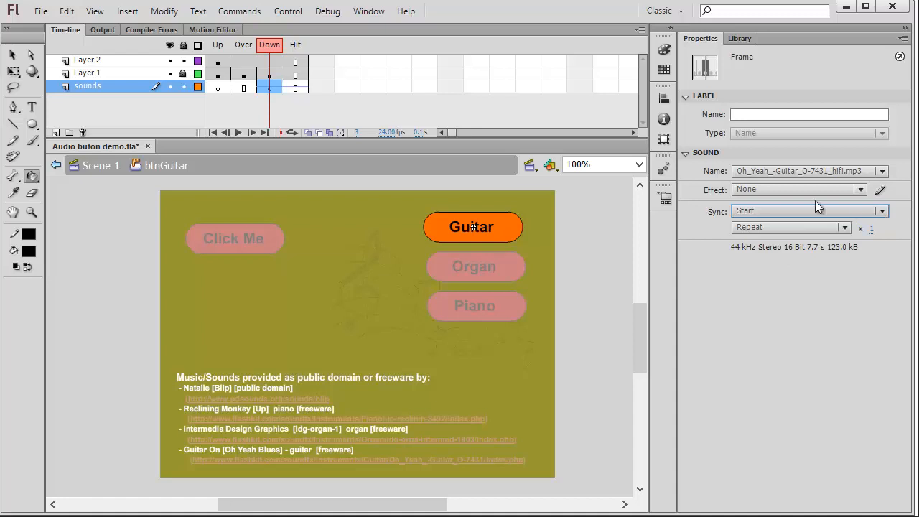
Step: Test the movie in Flash Professional, trying the Guitar button and the Return button on its page
{"action": "left_click", "coordinate": [289, 13]}
{"action": "mouse_move", "coordinate": [362, 124]}
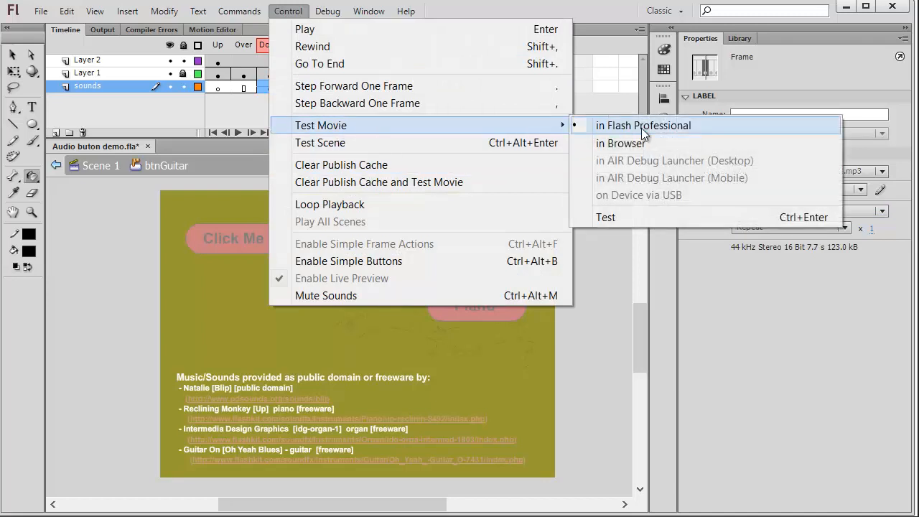
{"action": "left_click", "coordinate": [642, 127]}
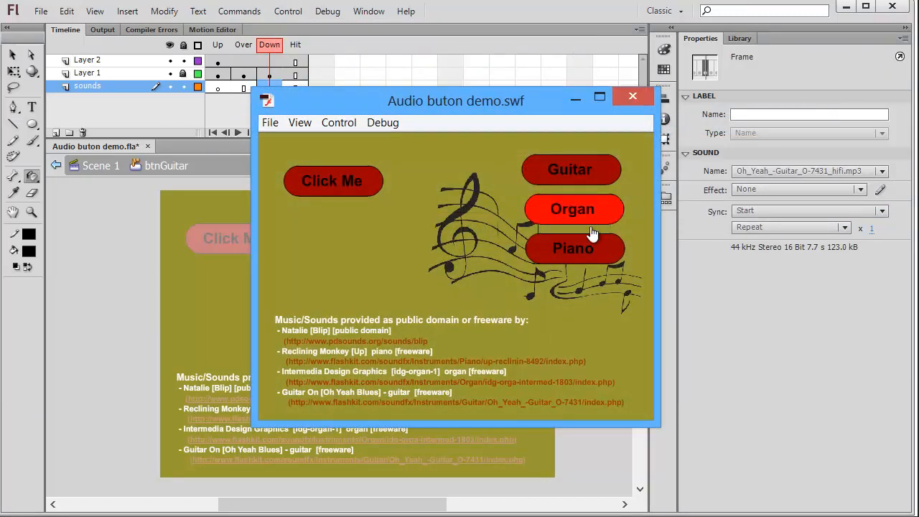
{"action": "left_click", "coordinate": [575, 179]}
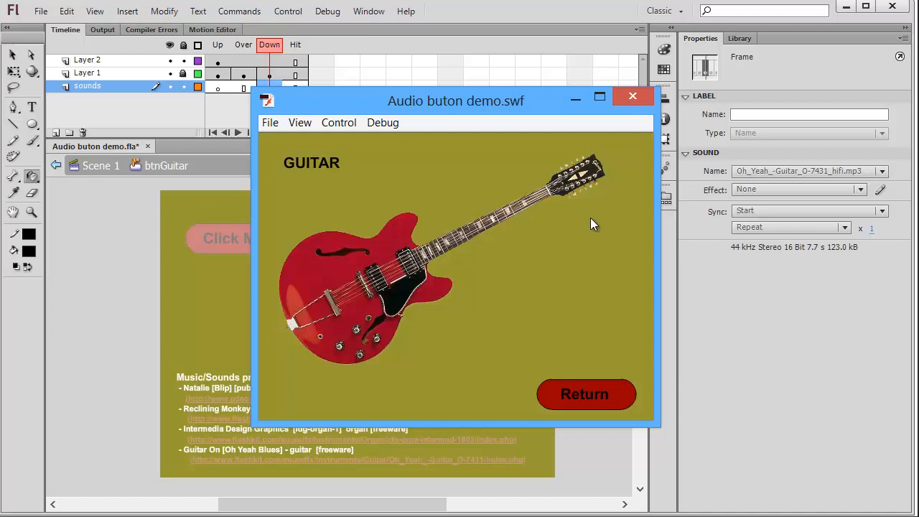
{"action": "left_click", "coordinate": [590, 396]}
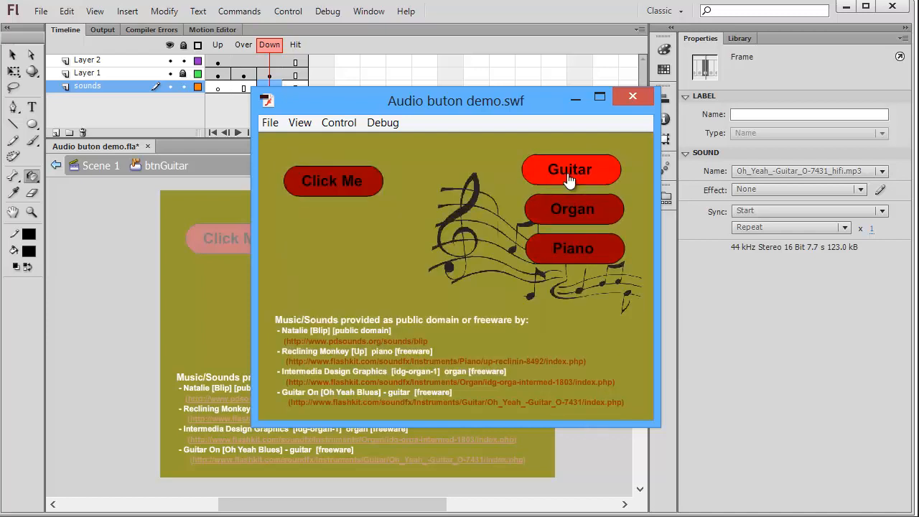
Step: Back in Scene 1, examine the script on frame 1 of the actions layer, especially the GoGuitar function and its gotoAndStop line
{"action": "left_click", "coordinate": [100, 167]}
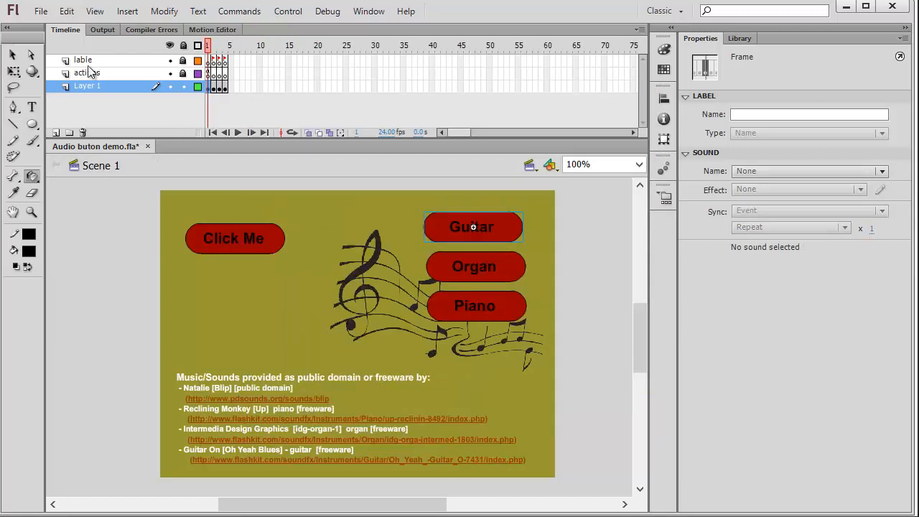
{"action": "left_click", "coordinate": [209, 74]}
{"action": "right_click", "coordinate": [210, 76]}
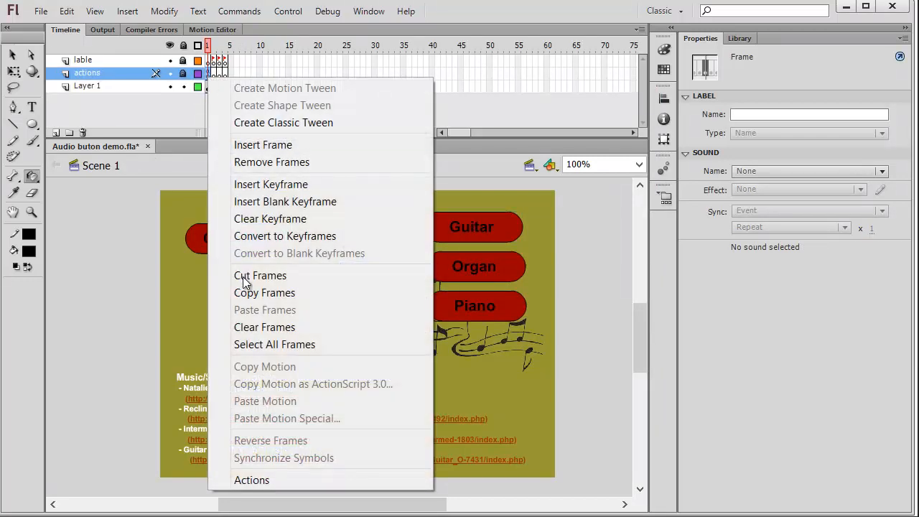
{"action": "left_click", "coordinate": [287, 473]}
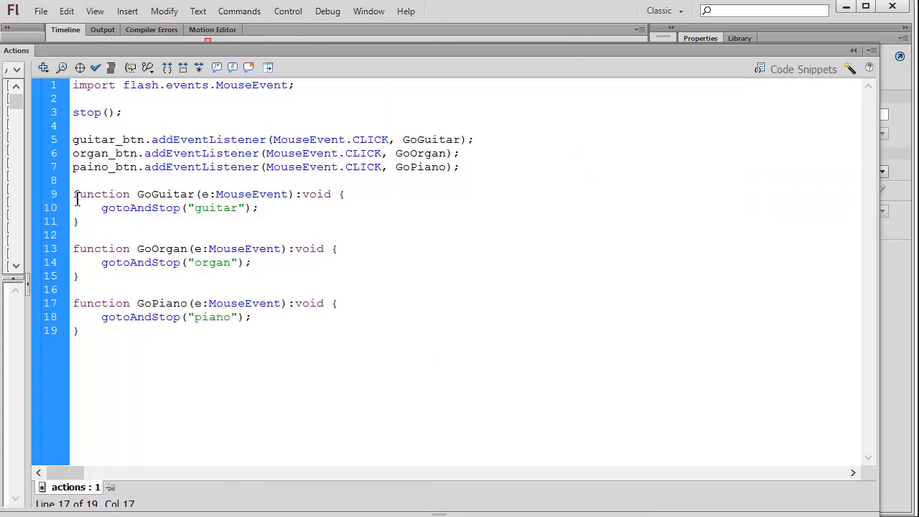
{"action": "left_click_drag", "start_coordinate": [74, 195], "coordinate": [82, 229]}
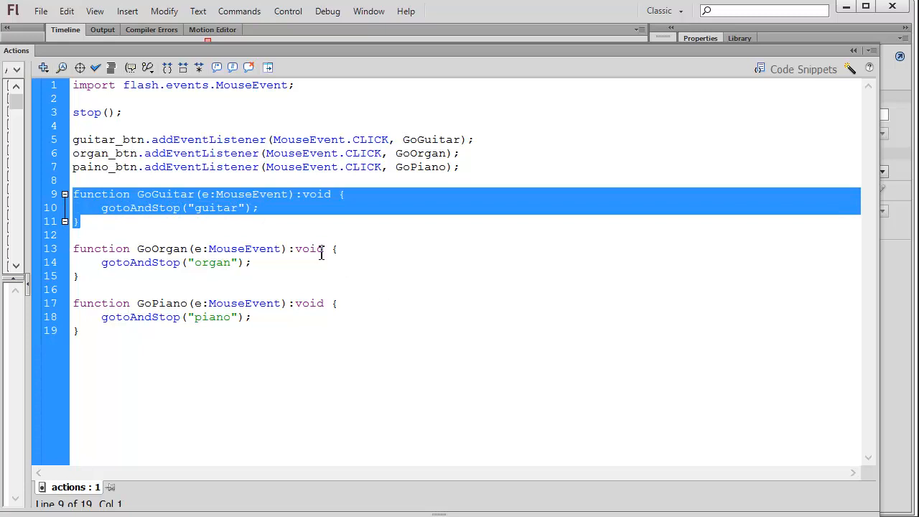
{"action": "left_click", "coordinate": [300, 225]}
{"action": "left_click_drag", "start_coordinate": [101, 209], "coordinate": [273, 211]}
{"action": "key", "text": "F9"}
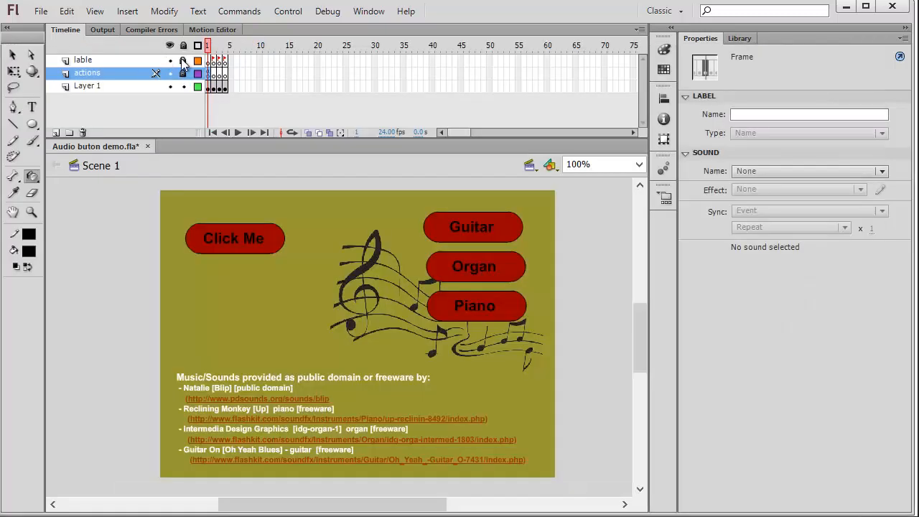
Step: Go to the guitar frame, examine the script inside the Return movie clip, and return to Scene 1
{"action": "left_click", "coordinate": [213, 60]}
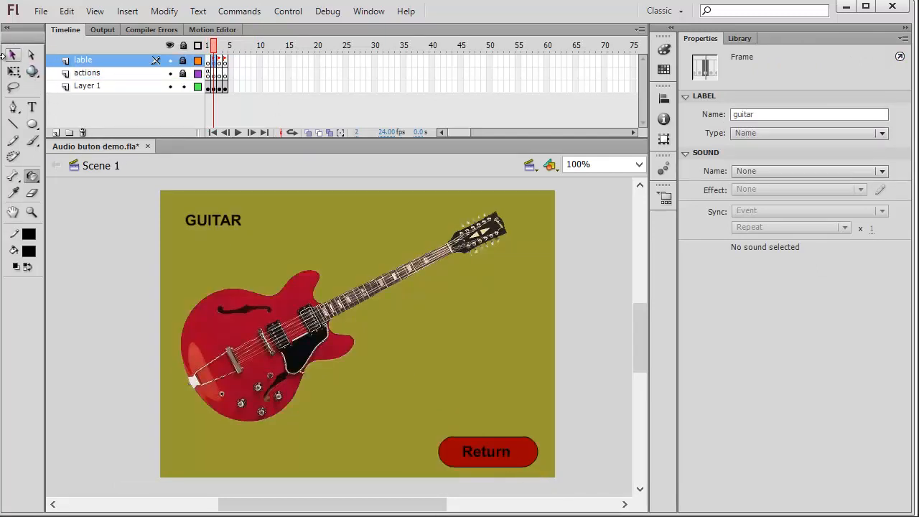
{"action": "left_click", "coordinate": [12, 54]}
{"action": "left_click", "coordinate": [519, 387]}
{"action": "left_click", "coordinate": [495, 450]}
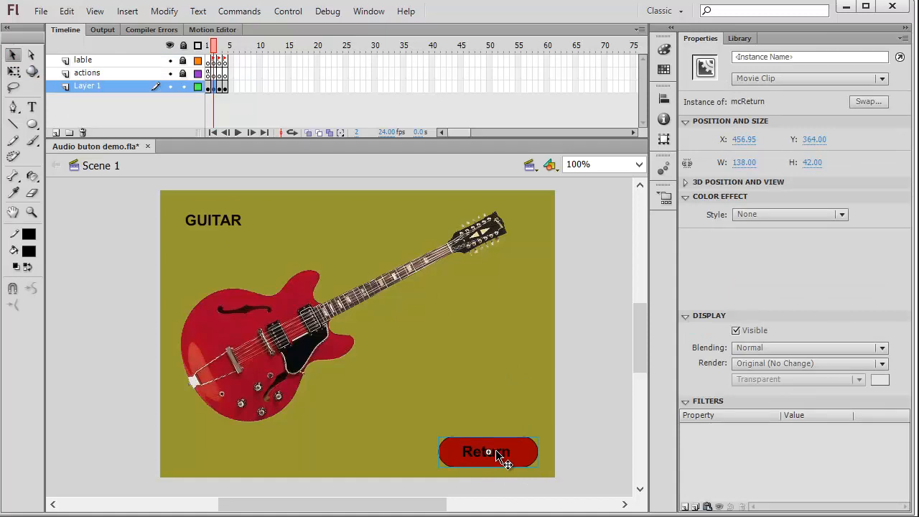
{"action": "double_click", "coordinate": [497, 451]}
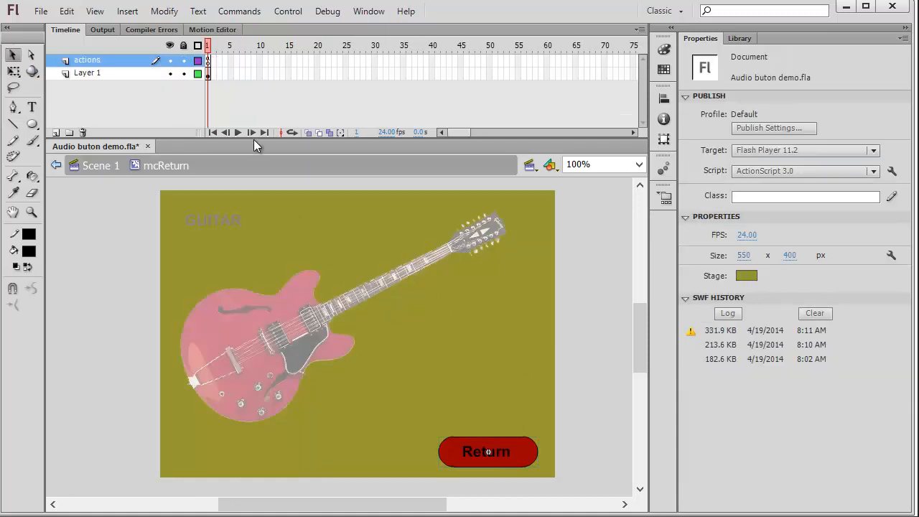
{"action": "right_click", "coordinate": [208, 61]}
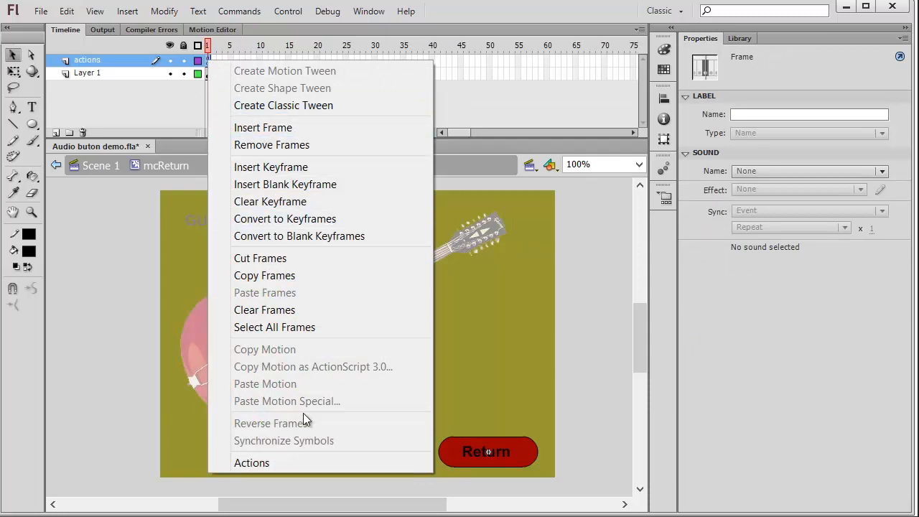
{"action": "left_click", "coordinate": [308, 463]}
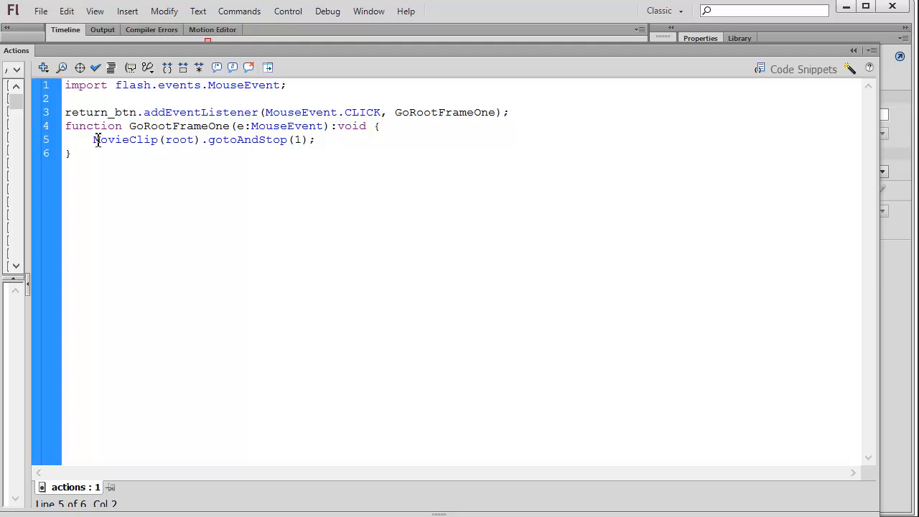
{"action": "left_click_drag", "start_coordinate": [98, 139], "coordinate": [257, 151]}
{"action": "left_click_drag", "start_coordinate": [348, 151], "coordinate": [344, 143]}
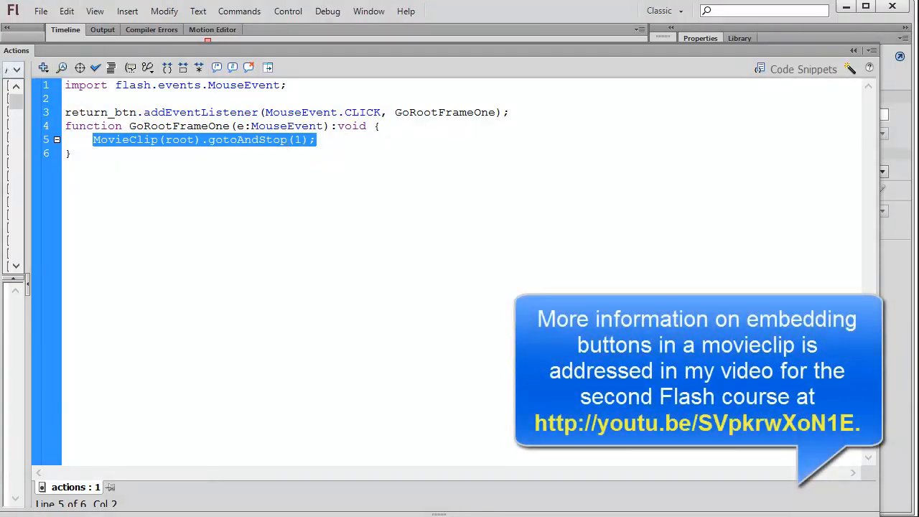
{"action": "key", "text": "F9"}
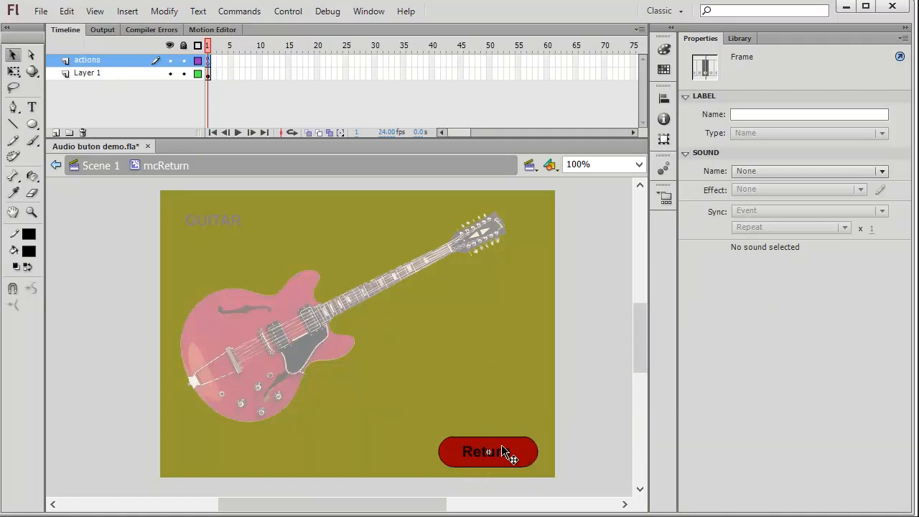
{"action": "left_click", "coordinate": [103, 170]}
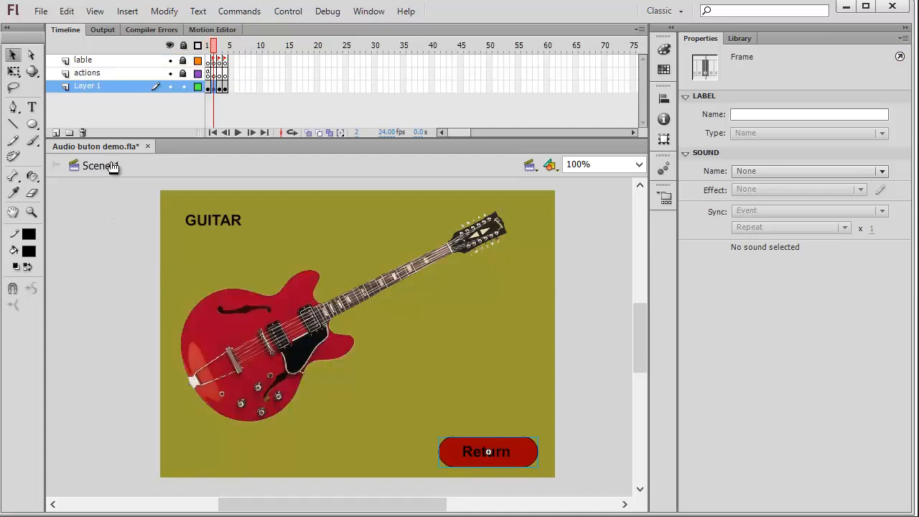
Step: View the organ and piano frames marked in the lable layer
{"action": "left_click", "coordinate": [219, 60]}
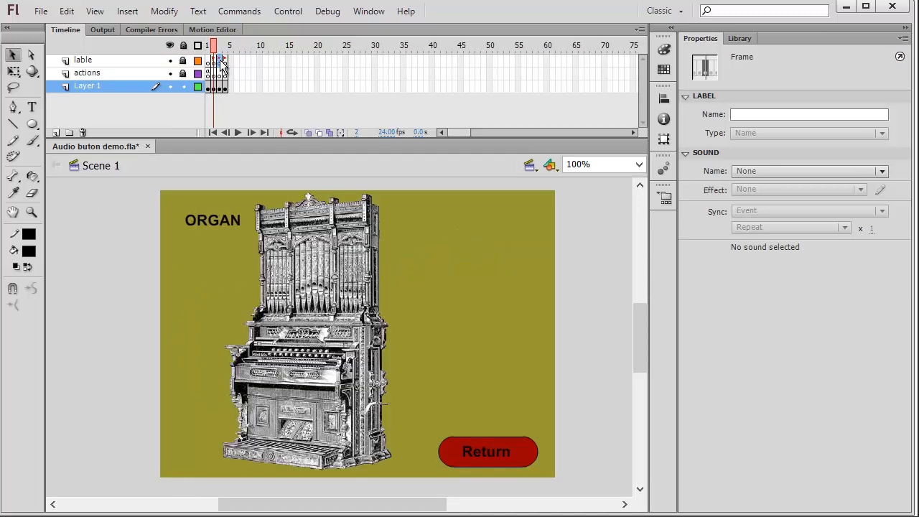
{"action": "left_click", "coordinate": [225, 61]}
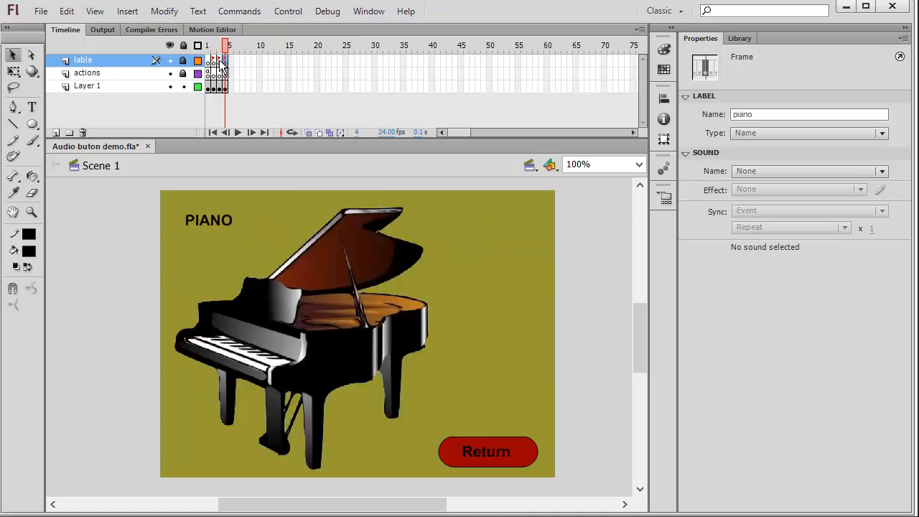
{"action": "left_click", "coordinate": [219, 60]}
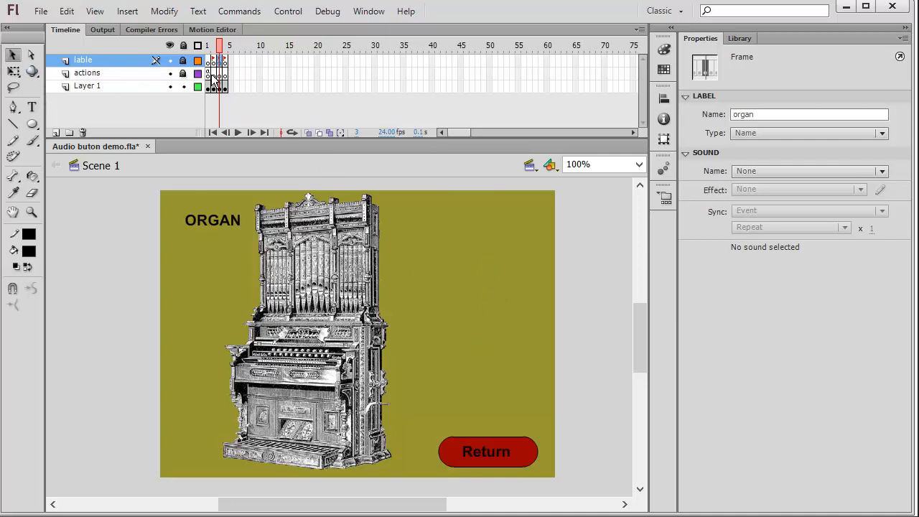
Step: From frame 1, test the movie, trying the Organ button and the Return button on its page, and close the preview
{"action": "left_click", "coordinate": [209, 73]}
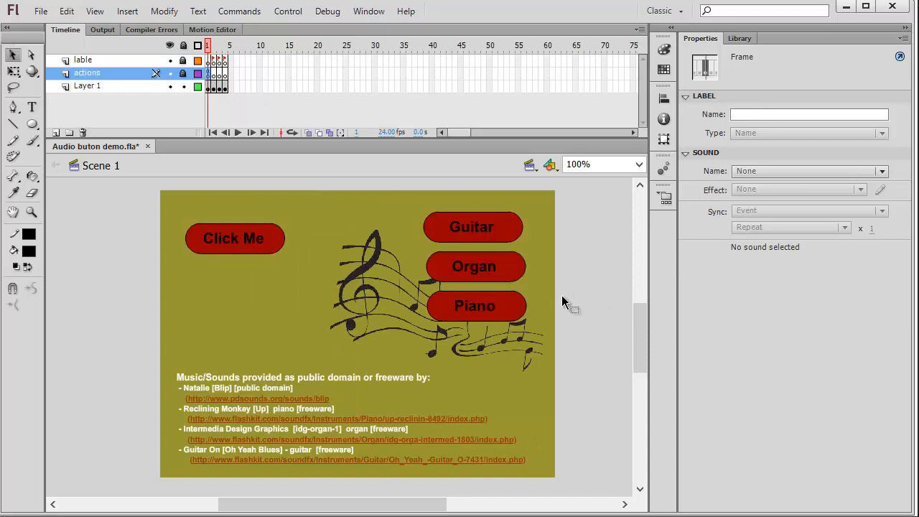
{"action": "left_click", "coordinate": [484, 262]}
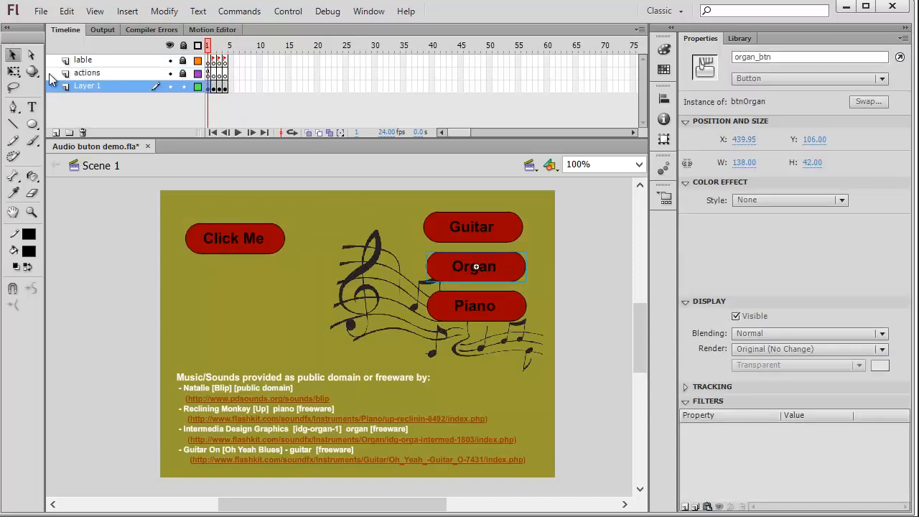
{"action": "left_click", "coordinate": [287, 11]}
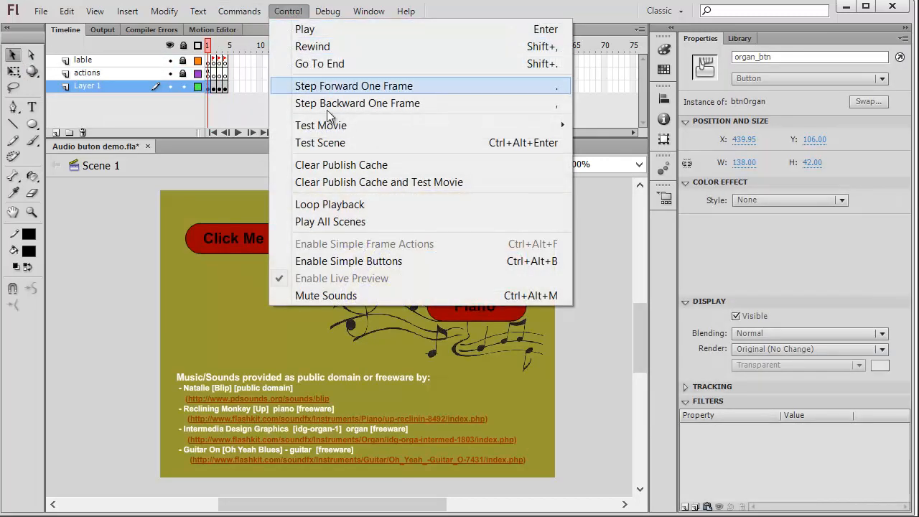
{"action": "mouse_move", "coordinate": [419, 125]}
{"action": "left_click", "coordinate": [604, 124]}
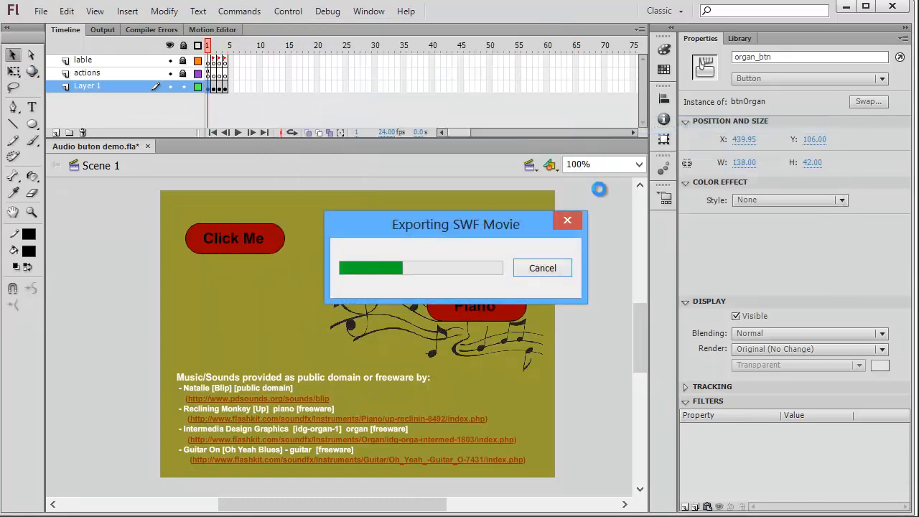
{"action": "left_click", "coordinate": [596, 212]}
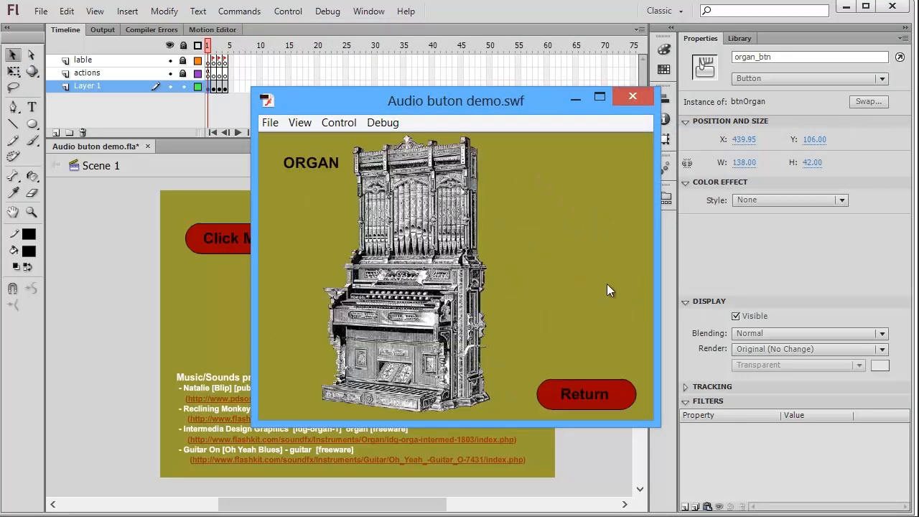
{"action": "left_click", "coordinate": [611, 401]}
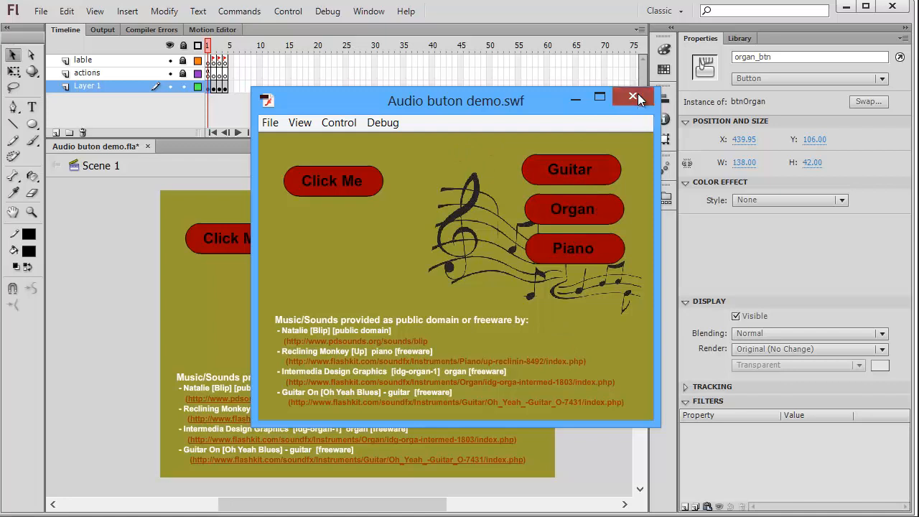
{"action": "left_click", "coordinate": [638, 96]}
Step: Place the btnPlay and btnStop library symbols on Layer 1 of the organ frame, with Play above Stop beside the organ picture
{"action": "left_click", "coordinate": [219, 61]}
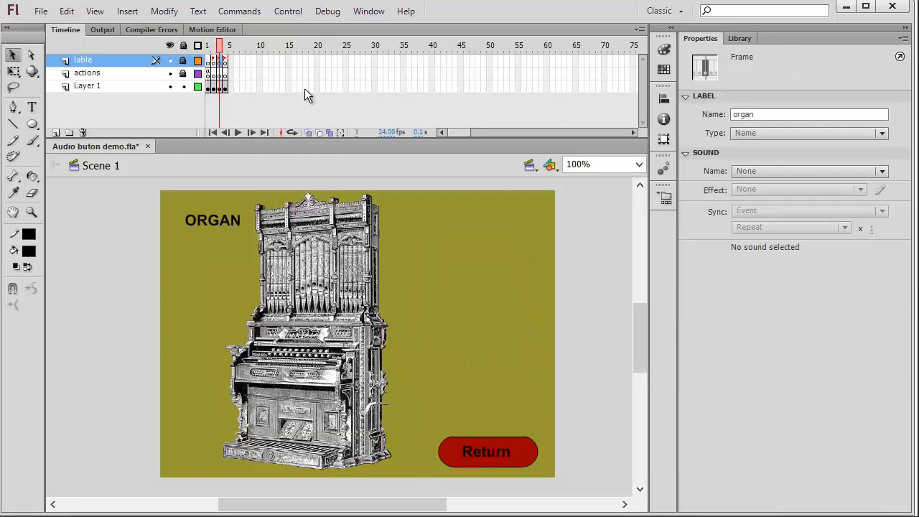
{"action": "left_click", "coordinate": [744, 39]}
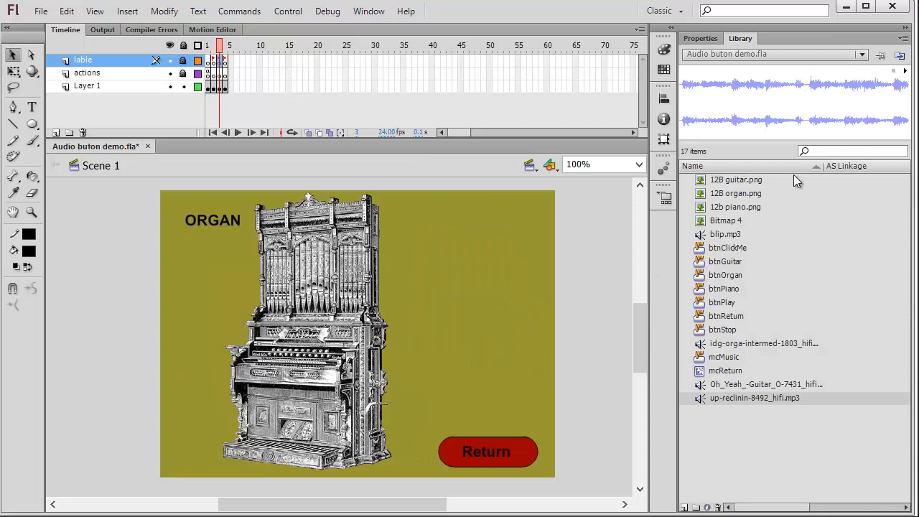
{"action": "left_click", "coordinate": [724, 302]}
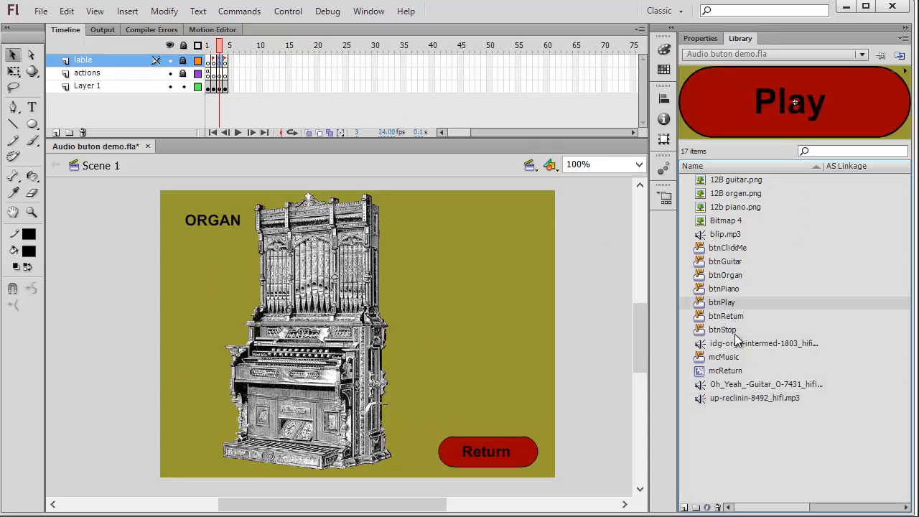
{"action": "left_click", "coordinate": [732, 330]}
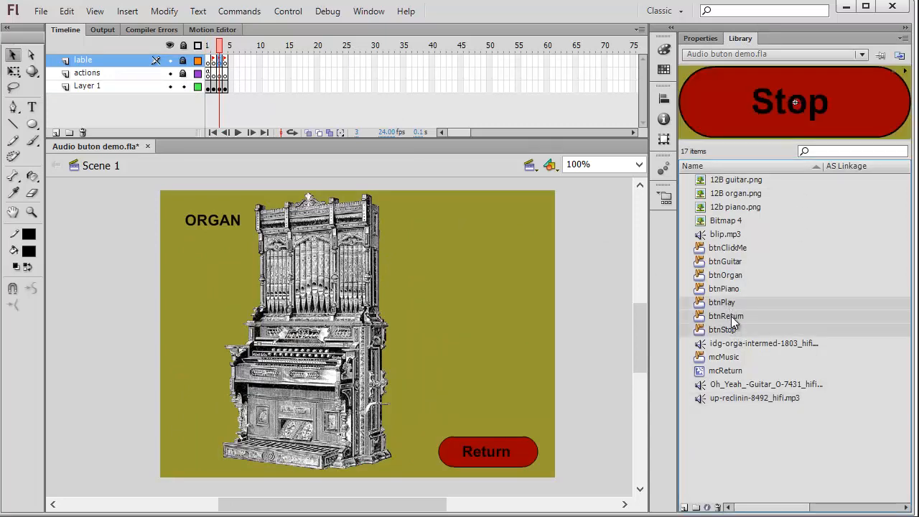
{"action": "left_click", "coordinate": [731, 317], "text": "ctrl"}
{"action": "left_click_drag", "start_coordinate": [701, 304], "coordinate": [468, 288]}
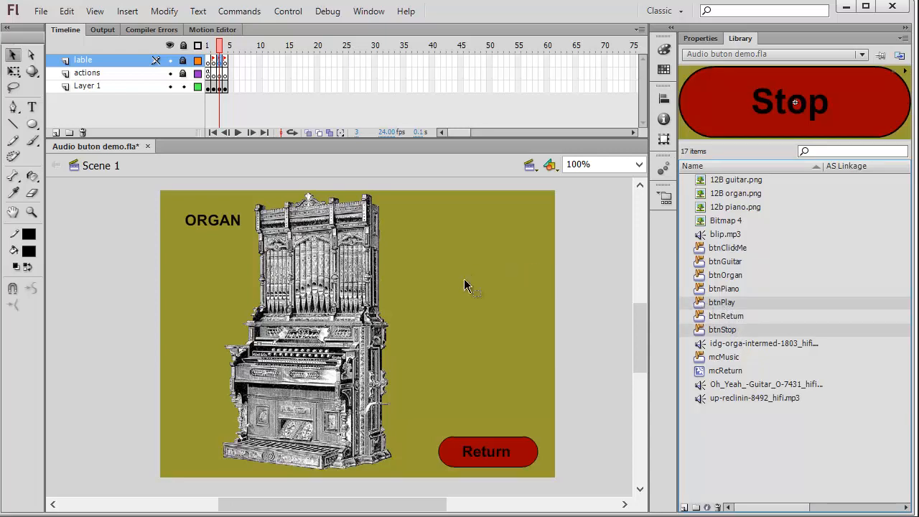
{"action": "left_click", "coordinate": [223, 87]}
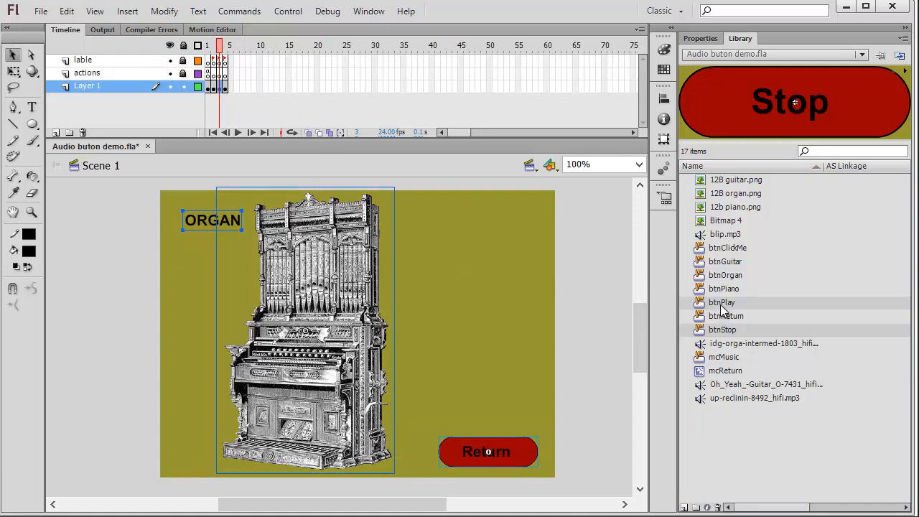
{"action": "left_click_drag", "start_coordinate": [478, 265], "coordinate": [489, 304]}
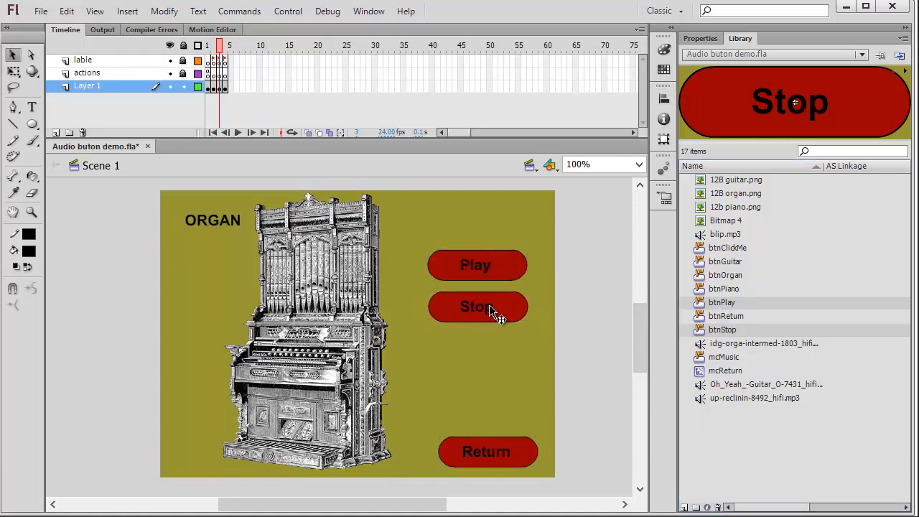
Step: Inside the Play button, add a layer named sounds beneath the other layers and insert a keyframe at its Down state
{"action": "double_click", "coordinate": [489, 264]}
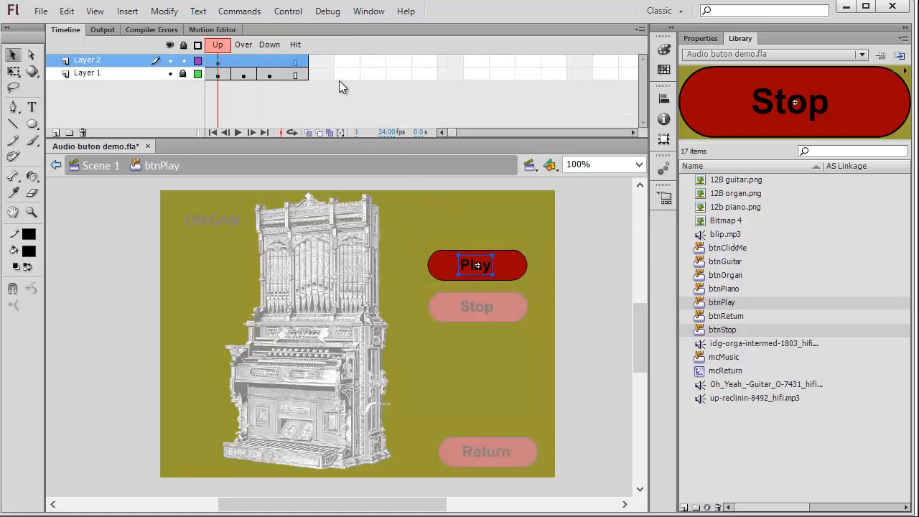
{"action": "left_click", "coordinate": [55, 133]}
{"action": "left_click_drag", "start_coordinate": [85, 67], "coordinate": [85, 91]}
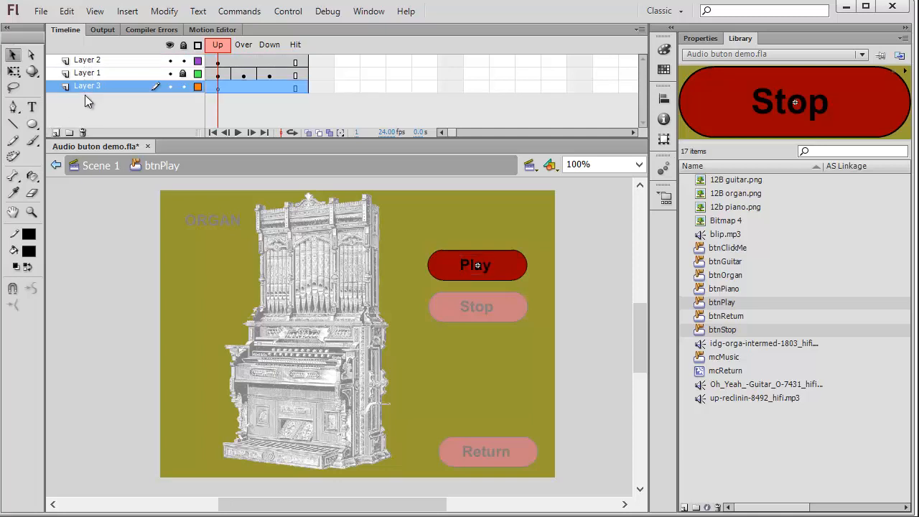
{"action": "double_click", "coordinate": [92, 88]}
{"action": "type", "text": "s"}
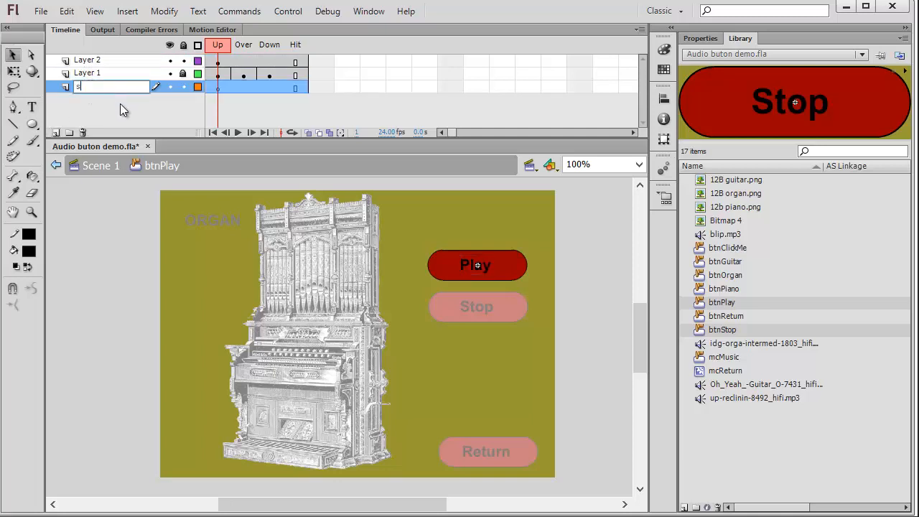
{"action": "type", "text": "ounds"}
{"action": "left_click", "coordinate": [270, 86]}
{"action": "right_click", "coordinate": [273, 86]}
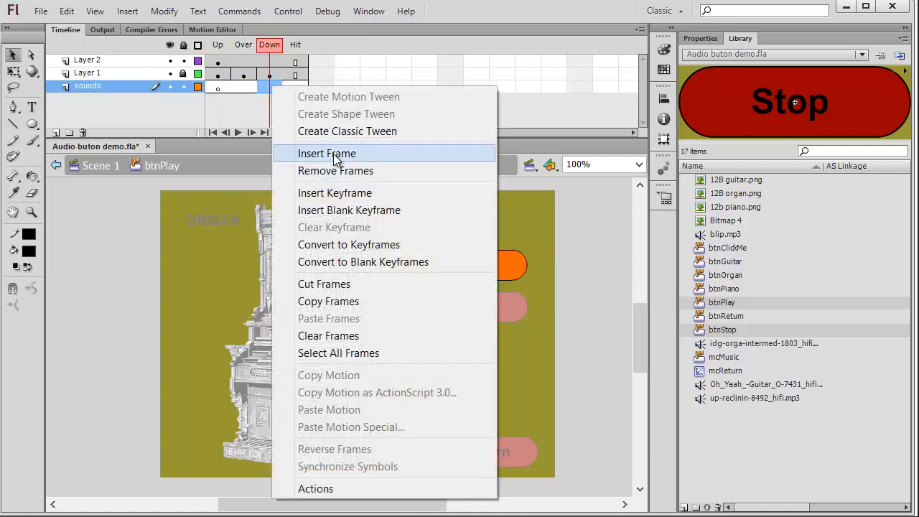
{"action": "left_click", "coordinate": [345, 194]}
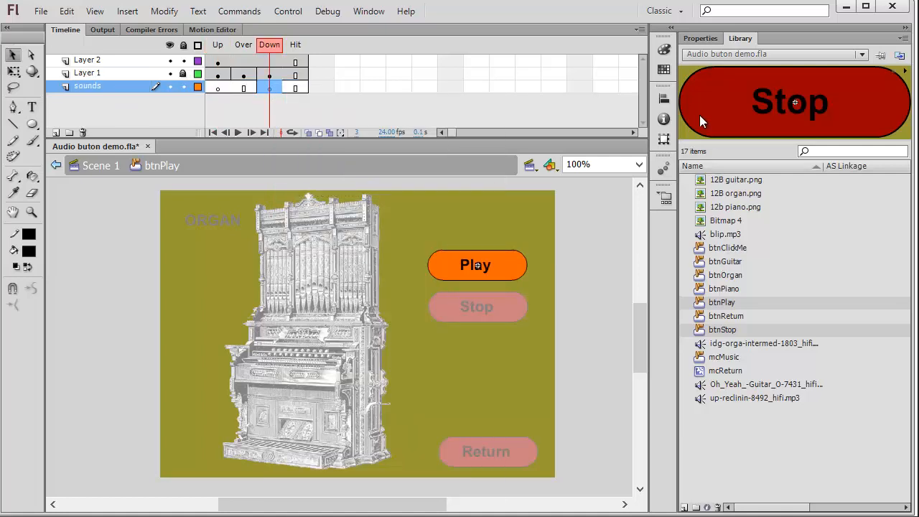
Step: Assign idg-orga-intermed-1803_hifi.mp3 to the Play button's Down keyframe with sync set to Start, and return to Scene 1
{"action": "left_click", "coordinate": [699, 38]}
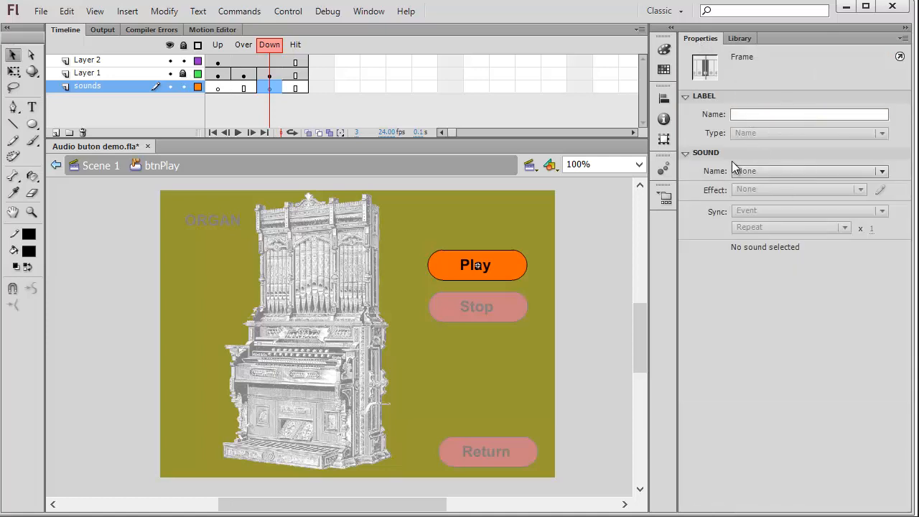
{"action": "left_click", "coordinate": [880, 174]}
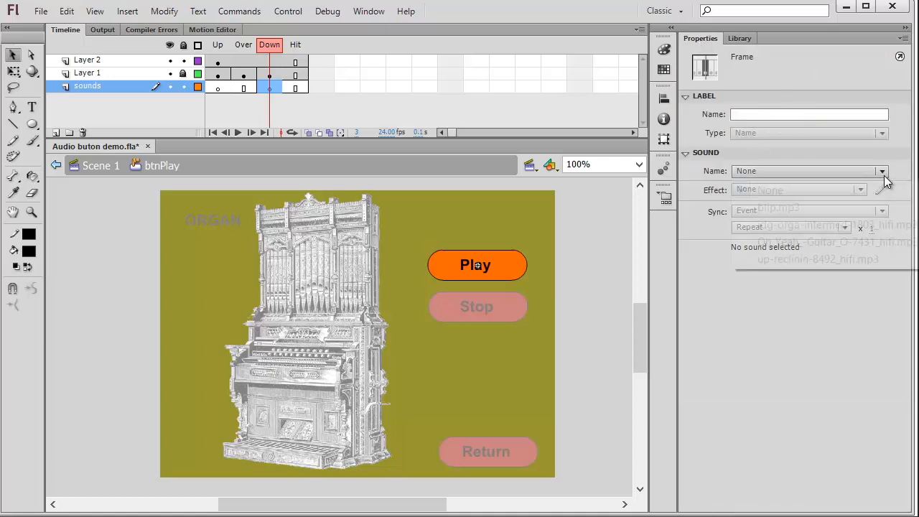
{"action": "left_click", "coordinate": [846, 224]}
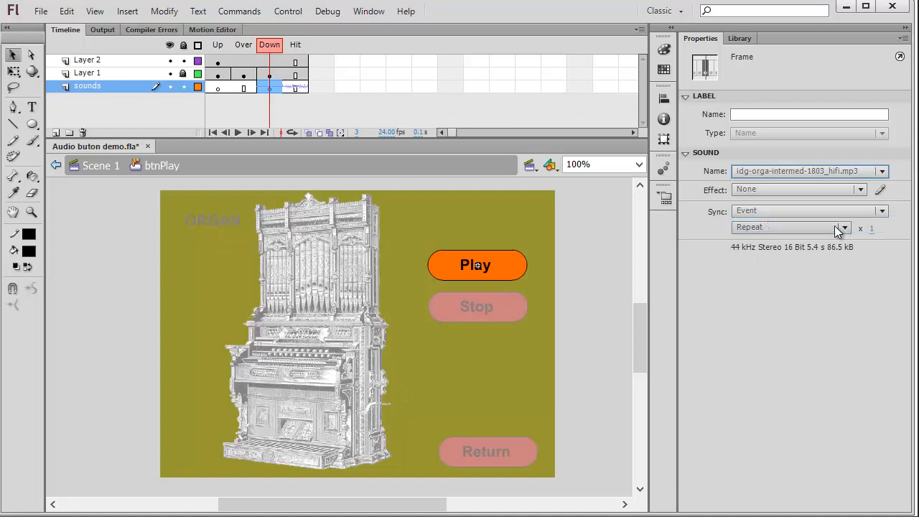
{"action": "left_click", "coordinate": [883, 213]}
{"action": "left_click", "coordinate": [786, 253]}
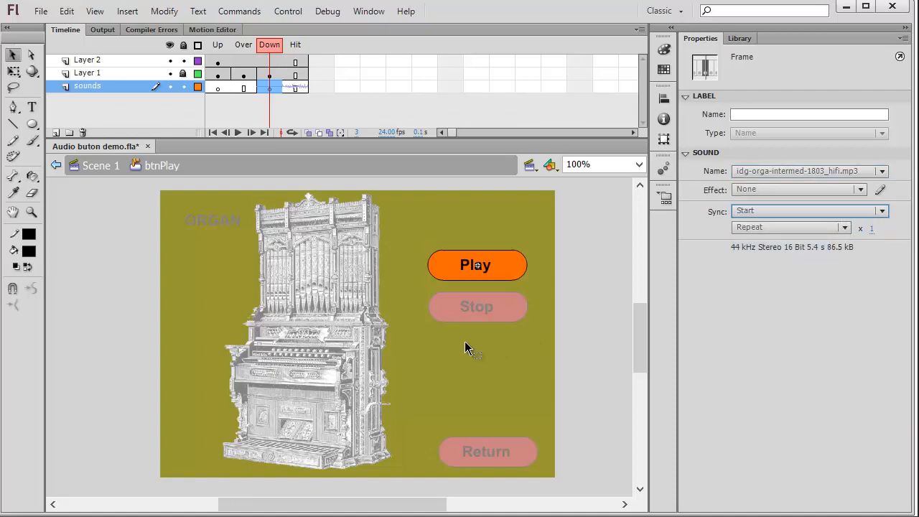
{"action": "left_click", "coordinate": [101, 165]}
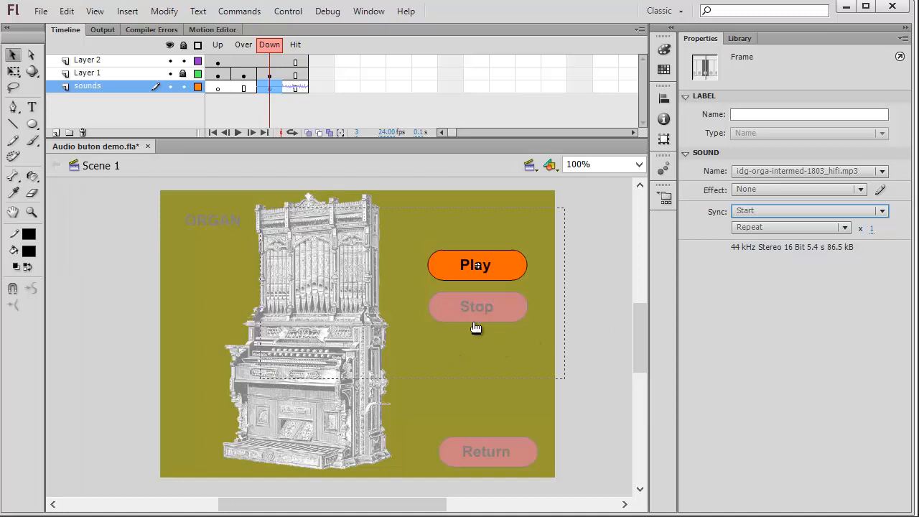
Step: Inside the Stop button, add a layer named sounds beneath the other layers and insert a keyframe at its Down state
{"action": "left_click", "coordinate": [480, 307]}
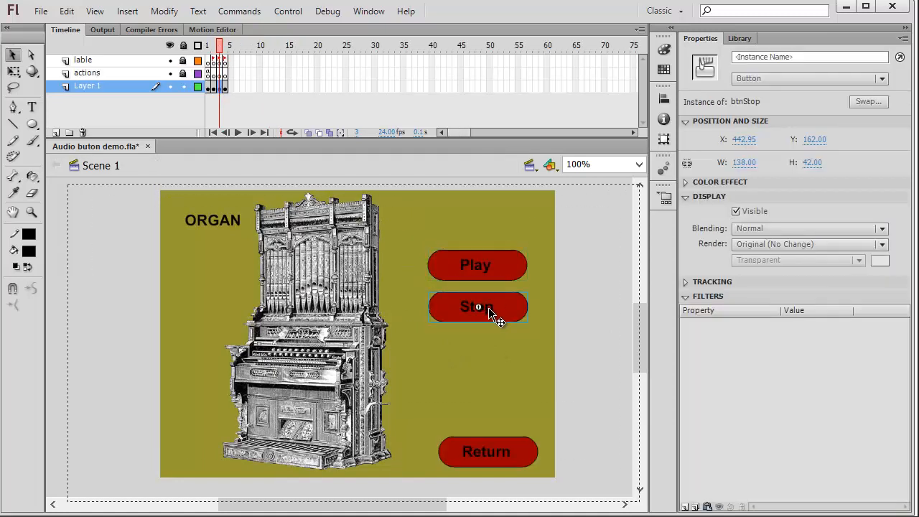
{"action": "double_click", "coordinate": [489, 311]}
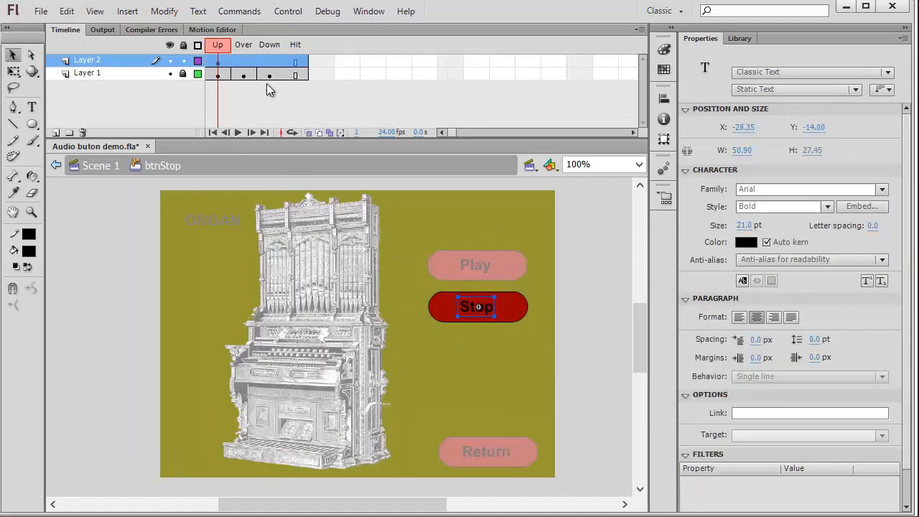
{"action": "left_click", "coordinate": [56, 133]}
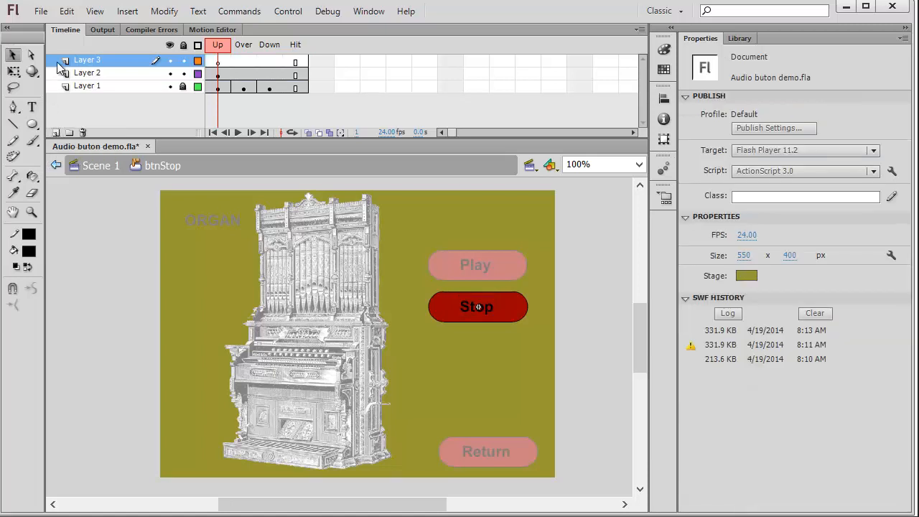
{"action": "left_click_drag", "start_coordinate": [80, 62], "coordinate": [77, 93]}
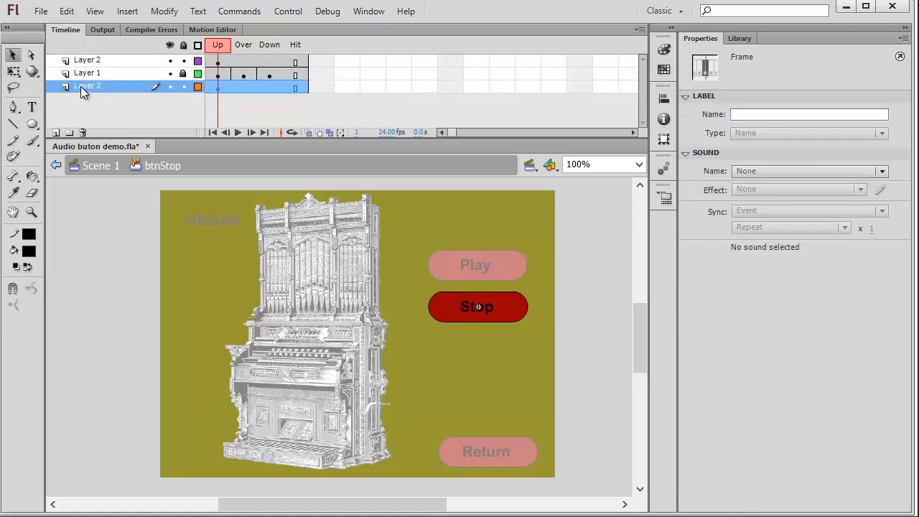
{"action": "double_click", "coordinate": [79, 90]}
{"action": "type", "text": "sound"}
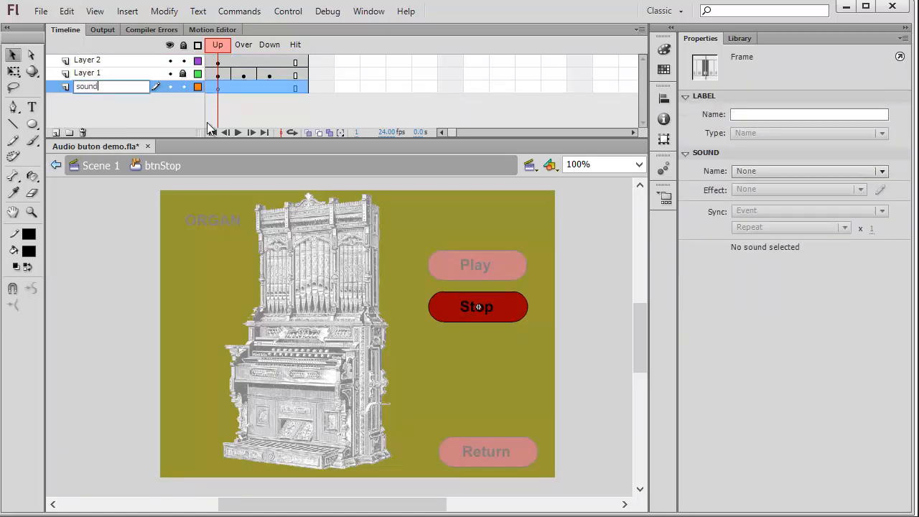
{"action": "type", "text": "s"}
{"action": "right_click", "coordinate": [273, 90]}
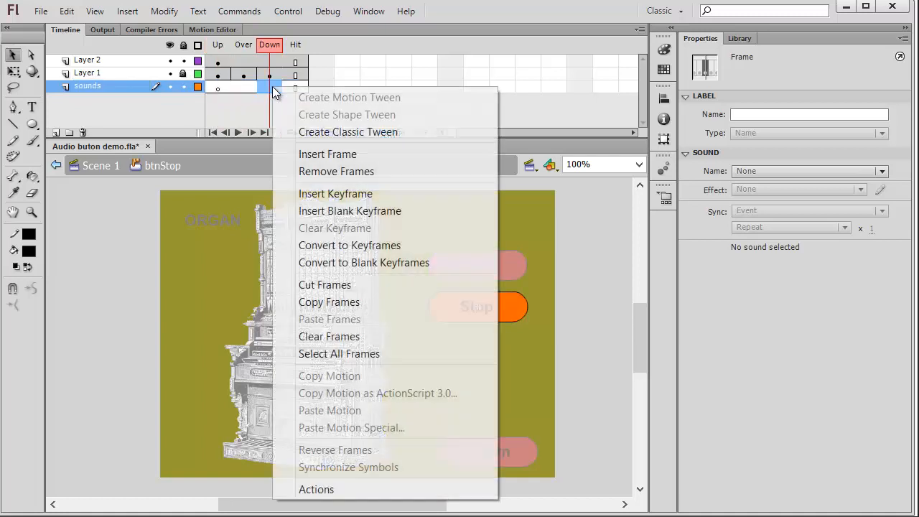
{"action": "left_click", "coordinate": [338, 193]}
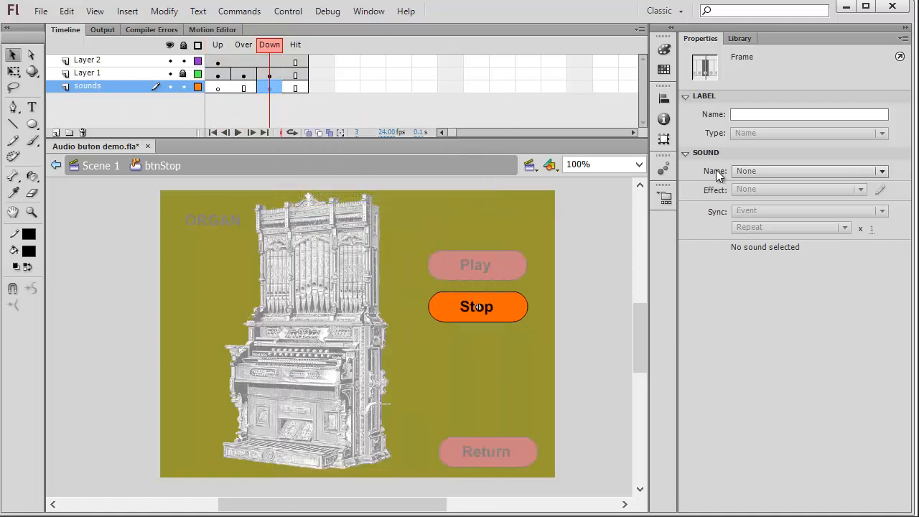
Step: Assign idg-orga-intermed-1803_hifi.mp3 to the Stop button's Down keyframe with sync set to Stop, and return to Scene 1
{"action": "left_click", "coordinate": [881, 173]}
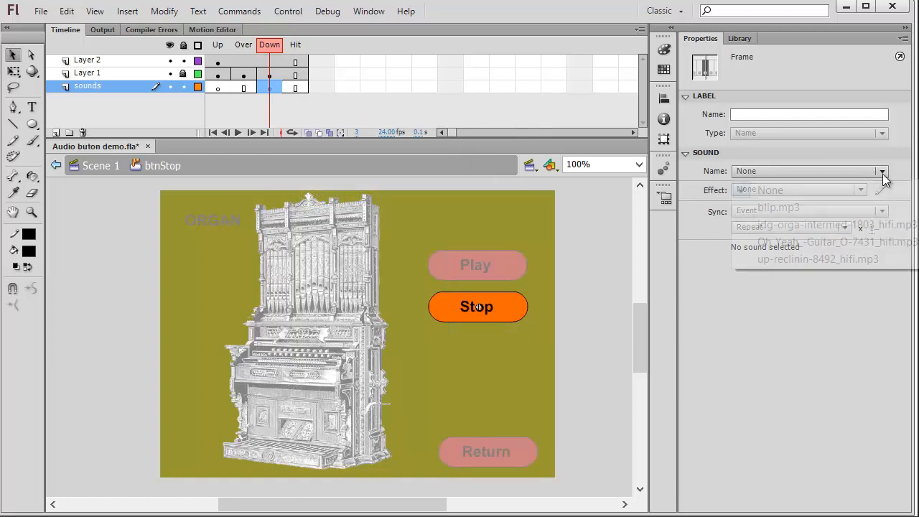
{"action": "left_click", "coordinate": [833, 232]}
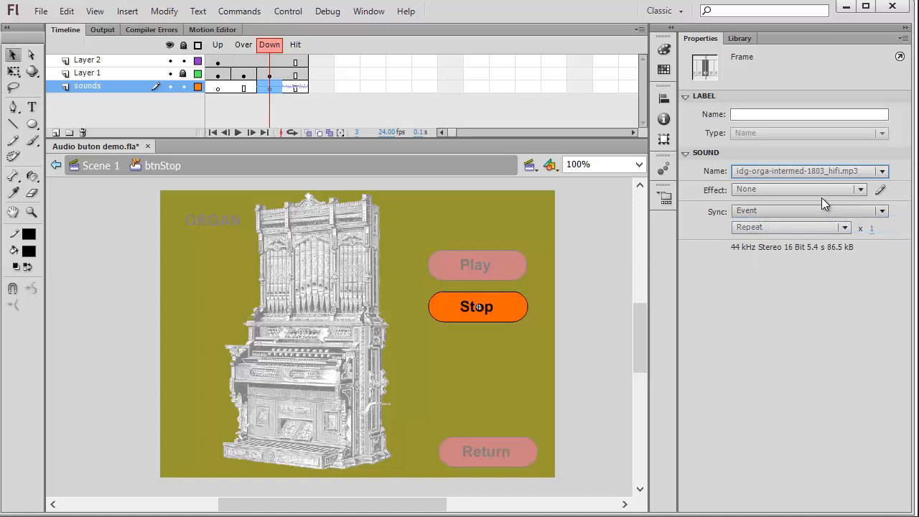
{"action": "left_click", "coordinate": [883, 213]}
{"action": "left_click", "coordinate": [787, 264]}
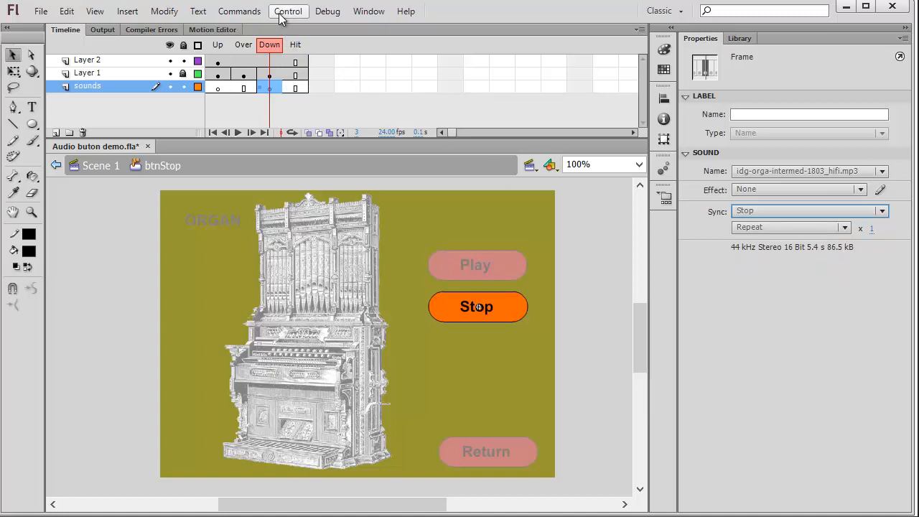
{"action": "left_click", "coordinate": [108, 167]}
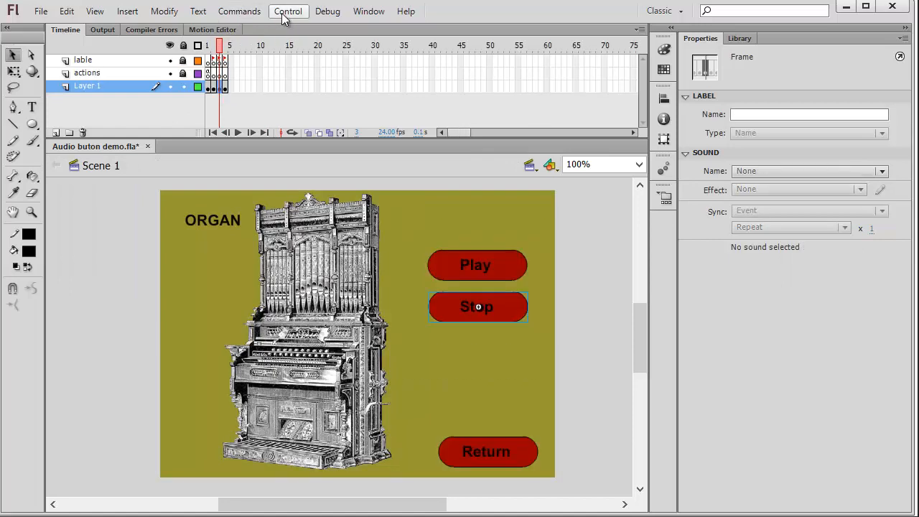
Step: Test the movie, opening the Organ page and trying its Play and Stop buttons
{"action": "left_click", "coordinate": [285, 12]}
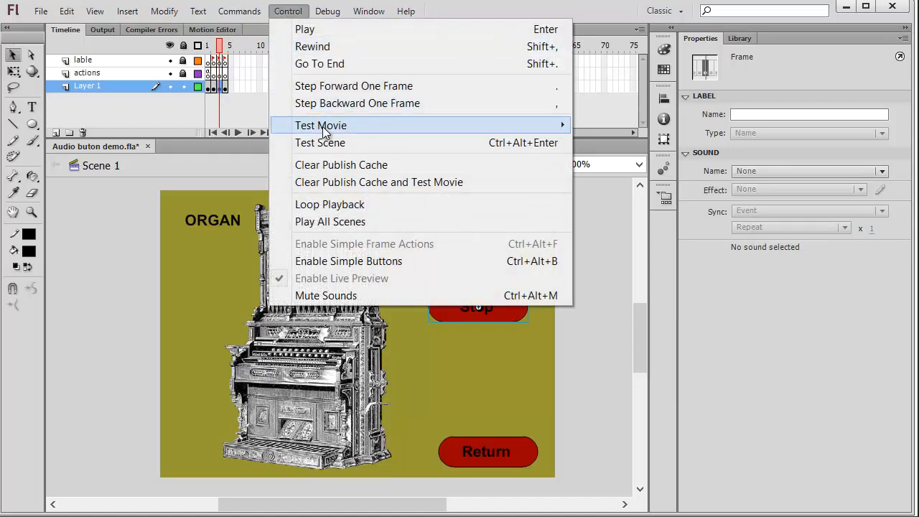
{"action": "mouse_move", "coordinate": [560, 125]}
{"action": "left_click", "coordinate": [618, 125]}
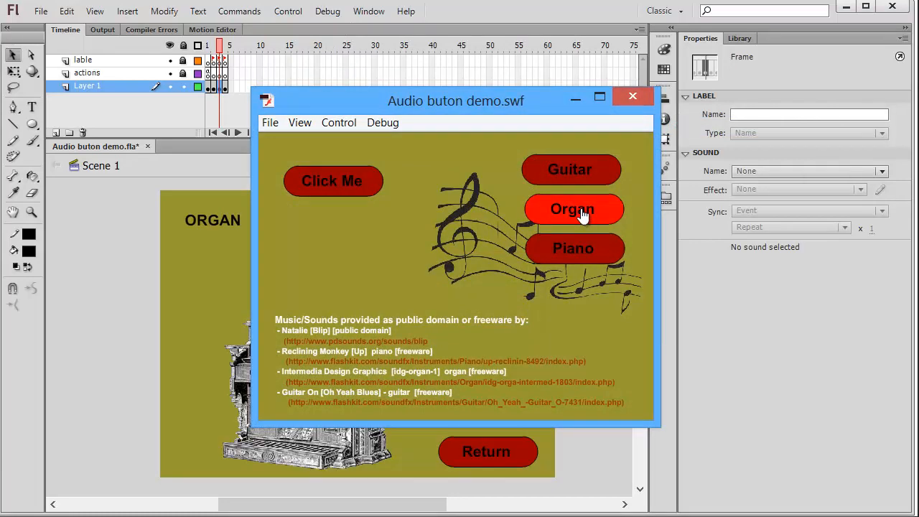
{"action": "left_click", "coordinate": [583, 216]}
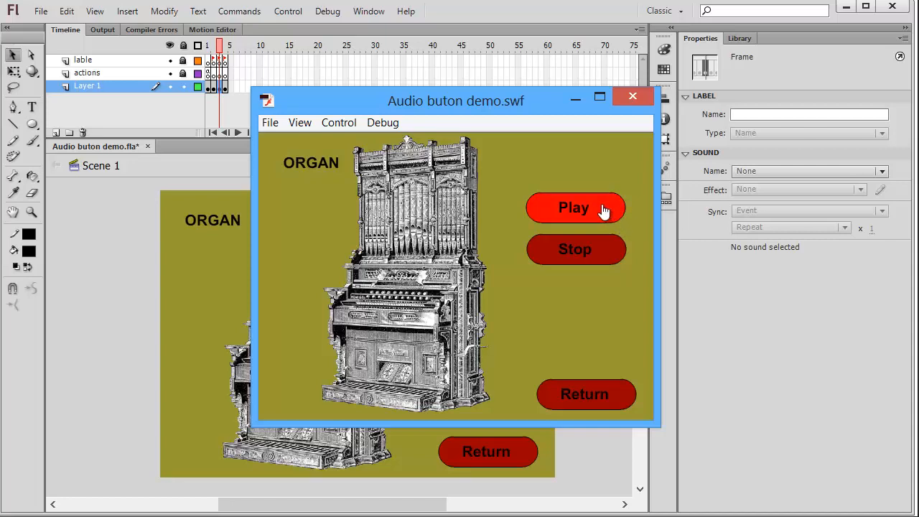
{"action": "left_click", "coordinate": [604, 208]}
{"action": "left_click", "coordinate": [606, 258]}
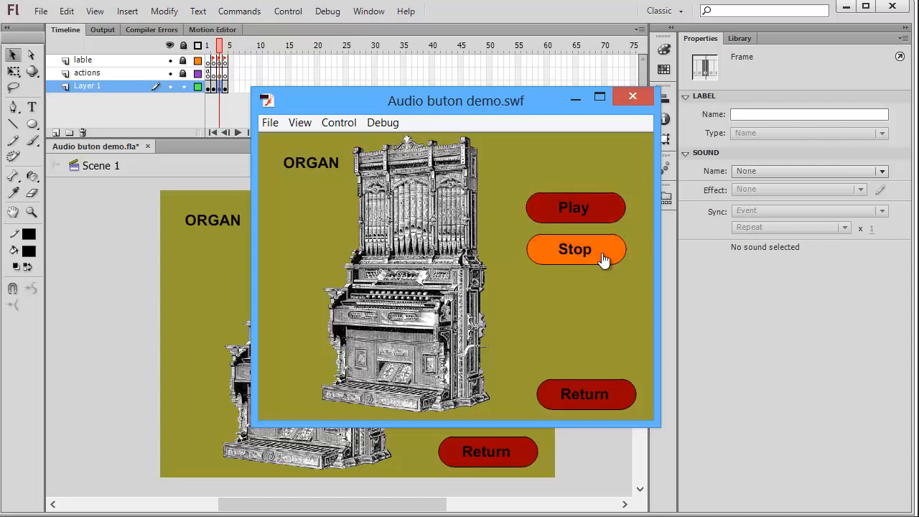
{"action": "left_click", "coordinate": [603, 260]}
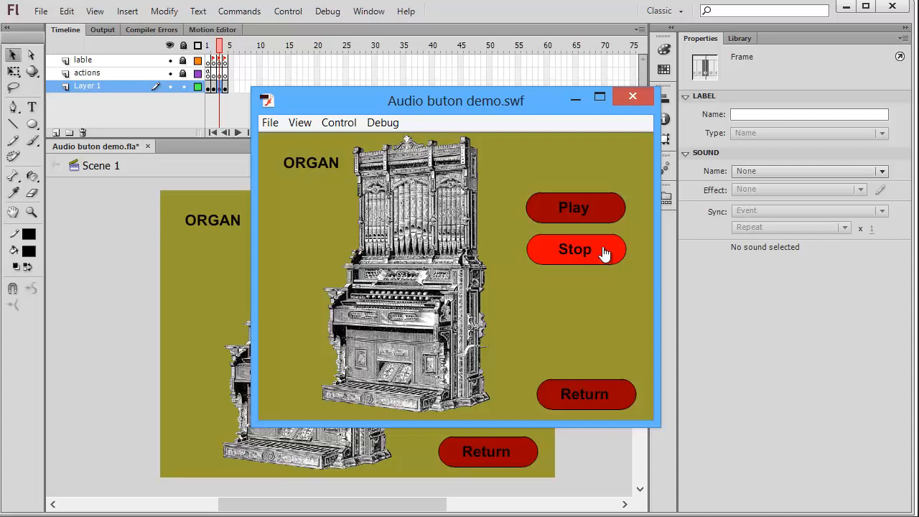
{"action": "left_click", "coordinate": [593, 208]}
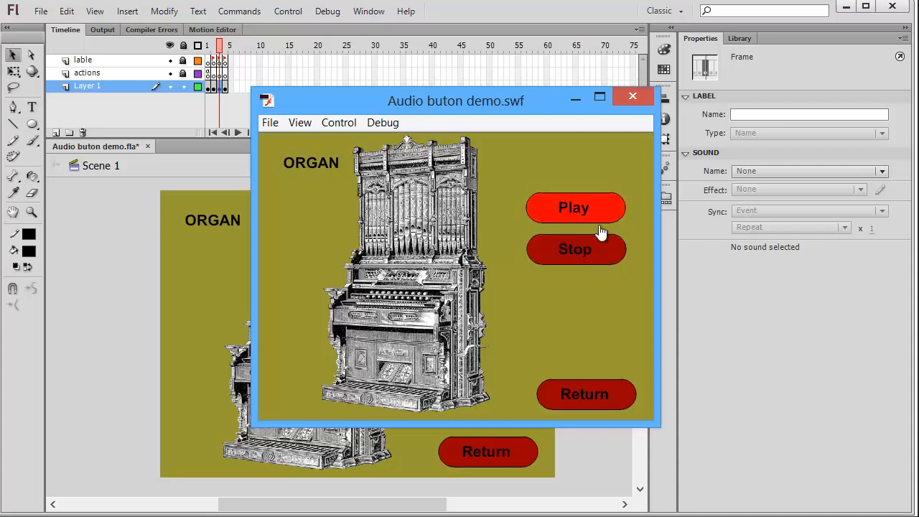